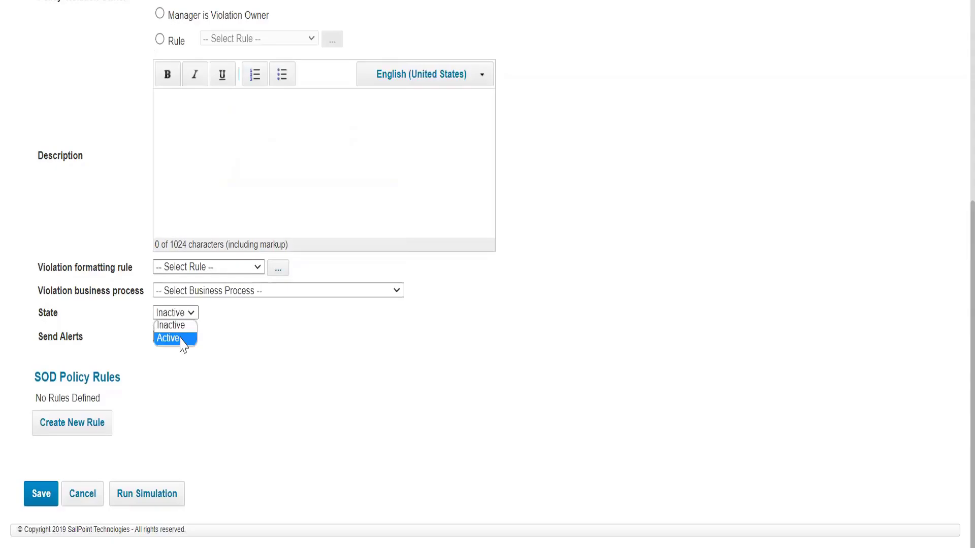
Set the policy's state to Active and enable sending alerts.
left_click(180, 339)
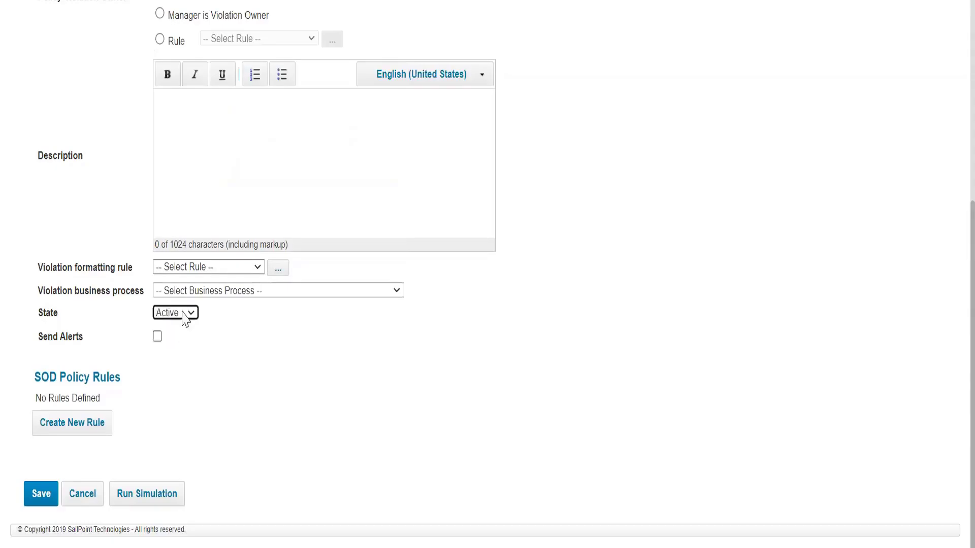
scroll(283, 327, "up", 2)
scroll(280, 316, "down", 2)
left_click(50, 338)
left_click(157, 337)
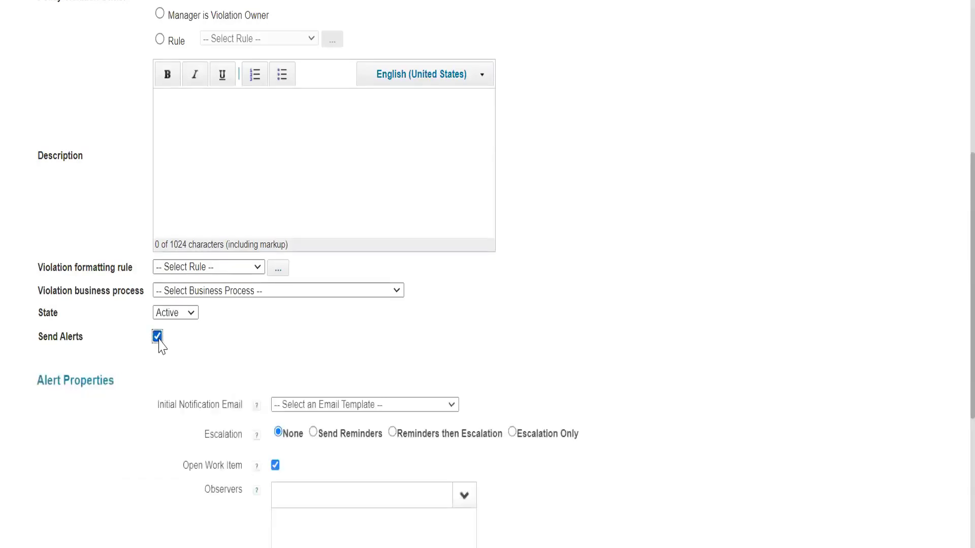
Choose Policy Violation as the initial notification email template in the alert properties.
scroll(157, 342, "down", 4)
left_click_drag(38, 184, 172, 185)
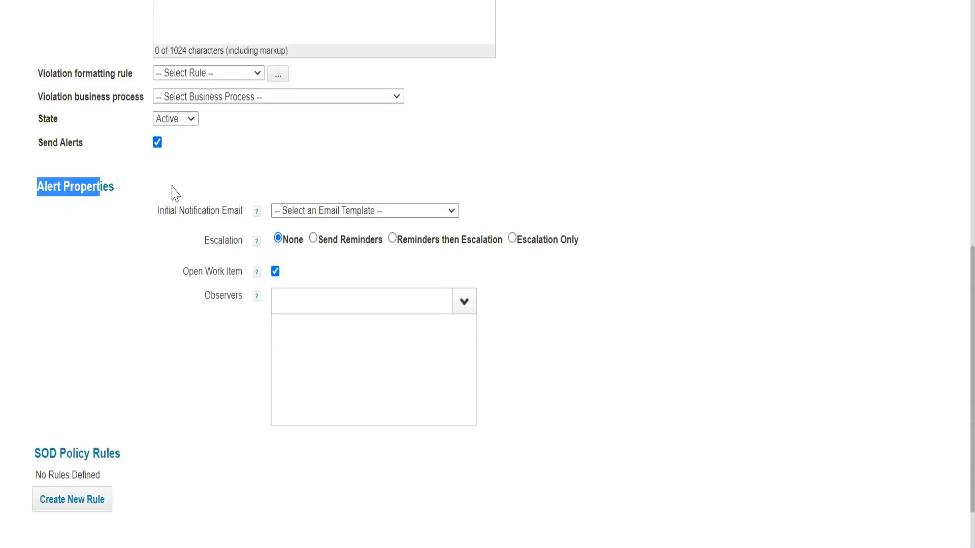
left_click(148, 211)
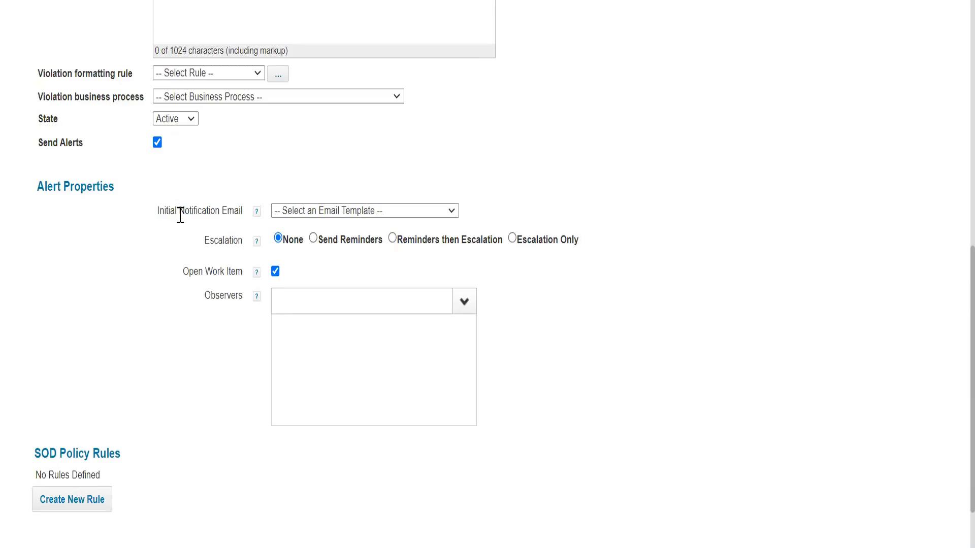
scroll(181, 215, "up", 6)
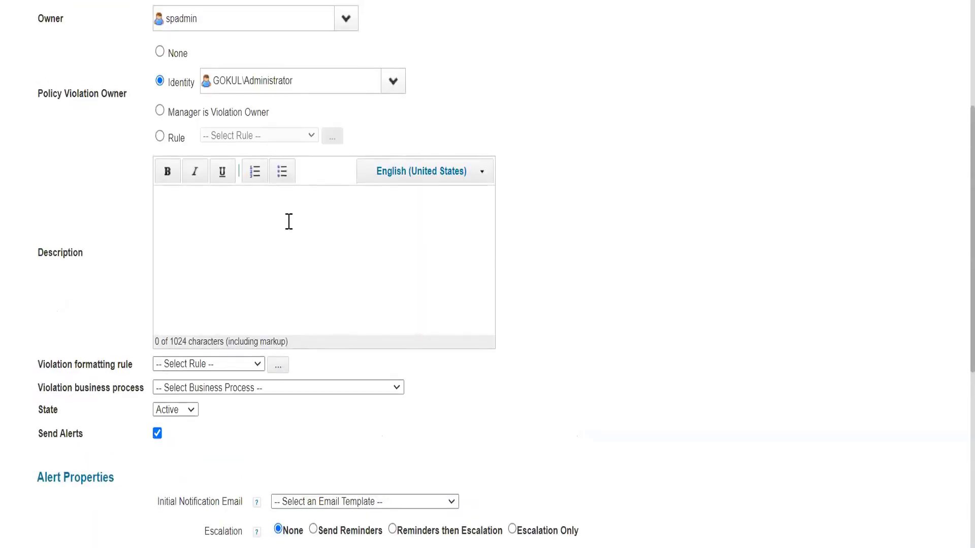
scroll(289, 223, "down", 6)
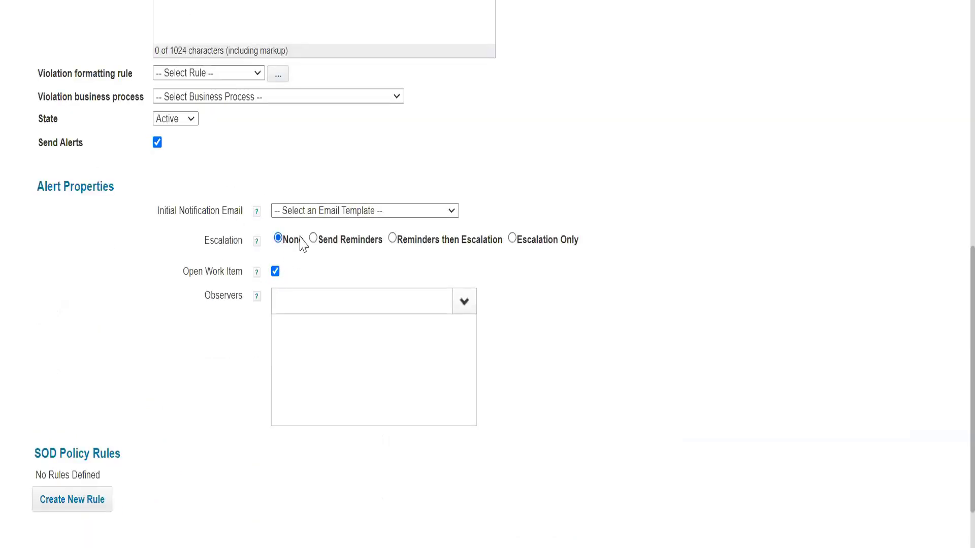
left_click(315, 211)
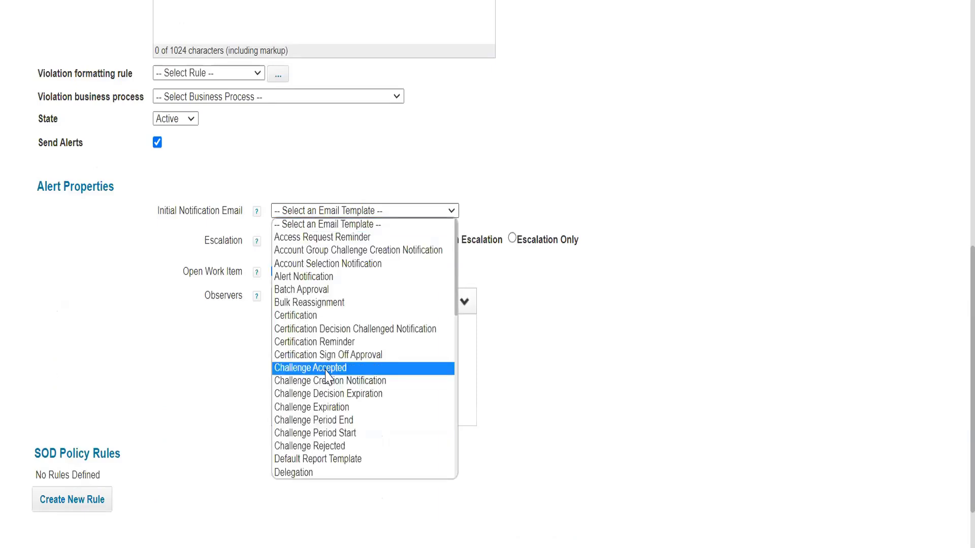
scroll(327, 370, "down", 5)
type("po")
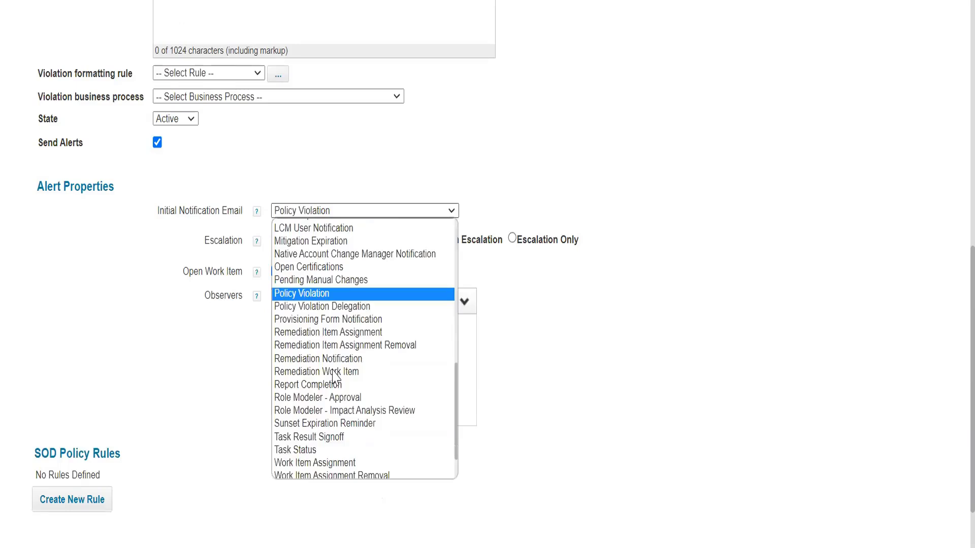
left_click(345, 295)
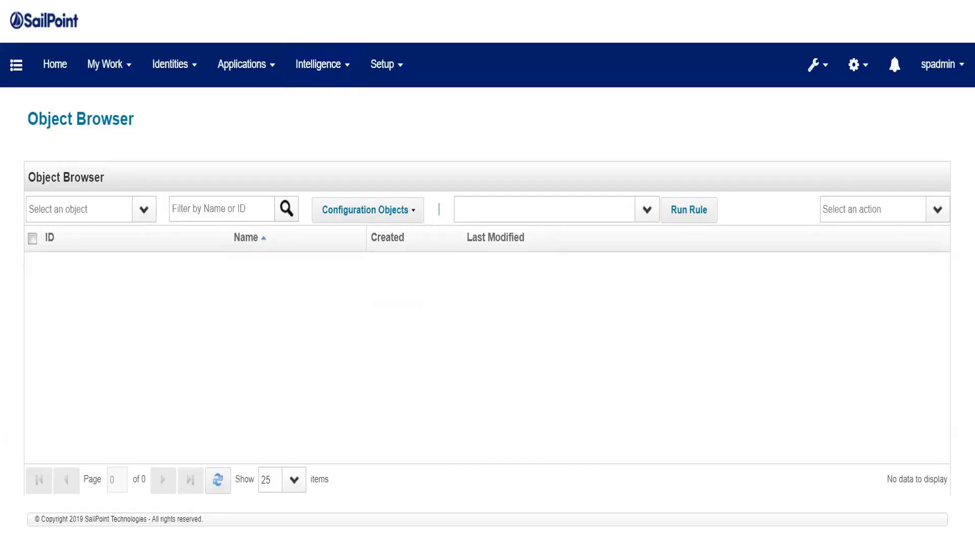
In the Object Browser, filter EmailTemplate objects by "polic" and open the Policy Violation template.
left_click(71, 215)
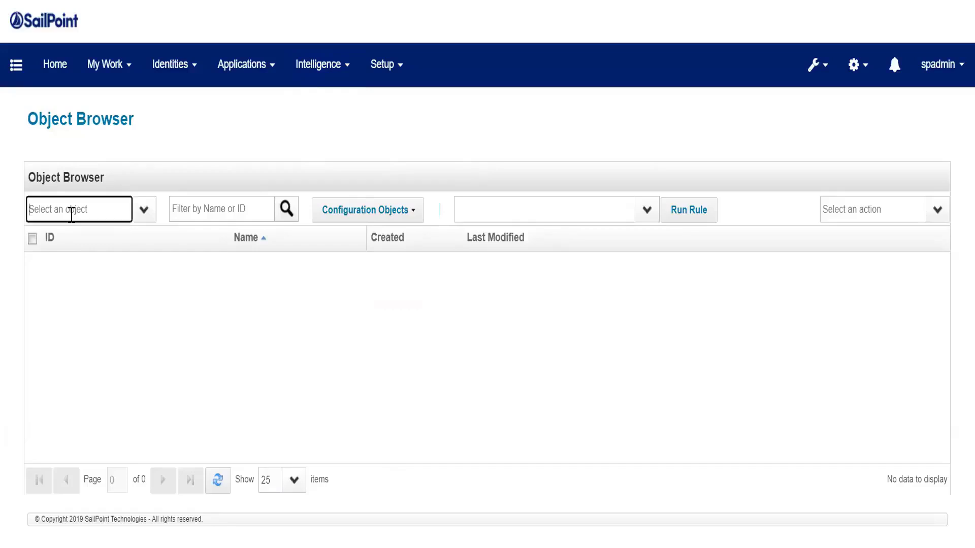
type("em")
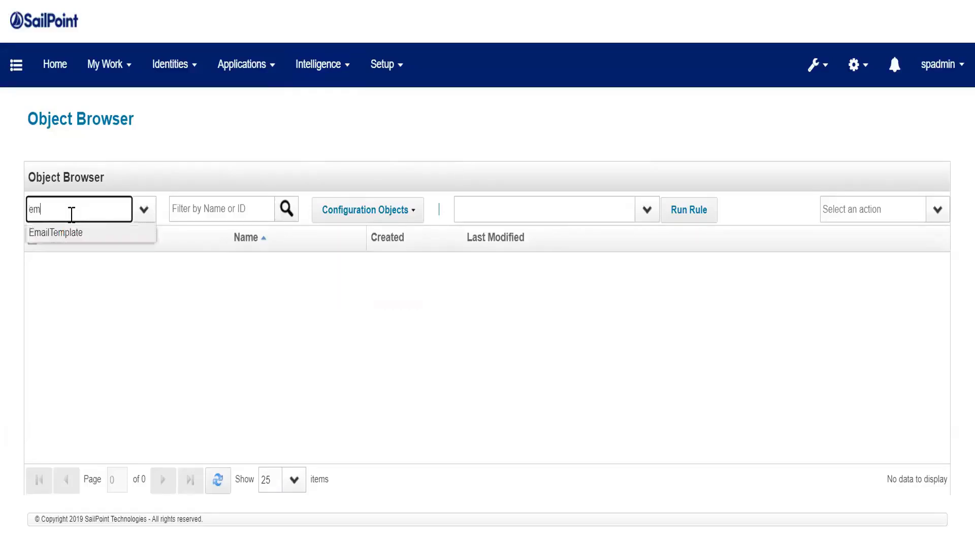
type("ail")
key("Tab")
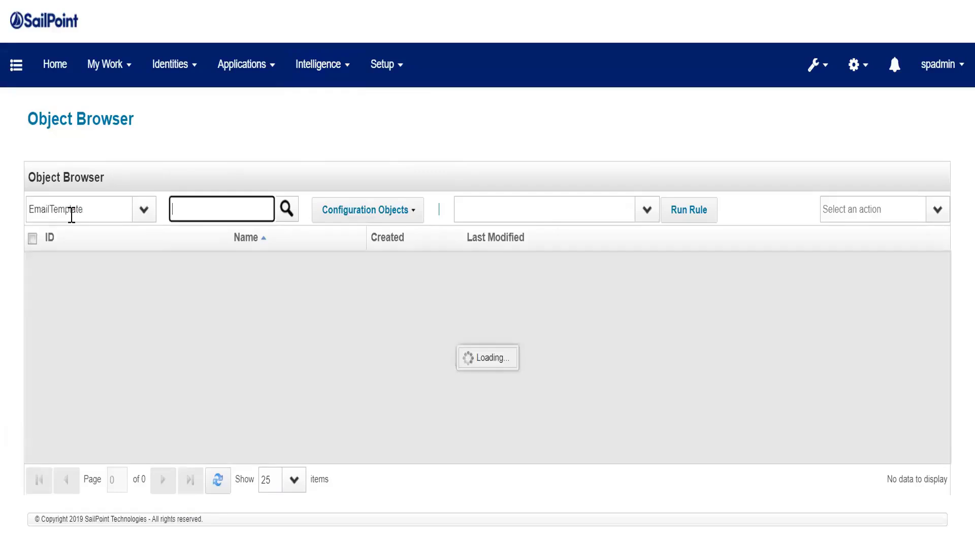
type("polic")
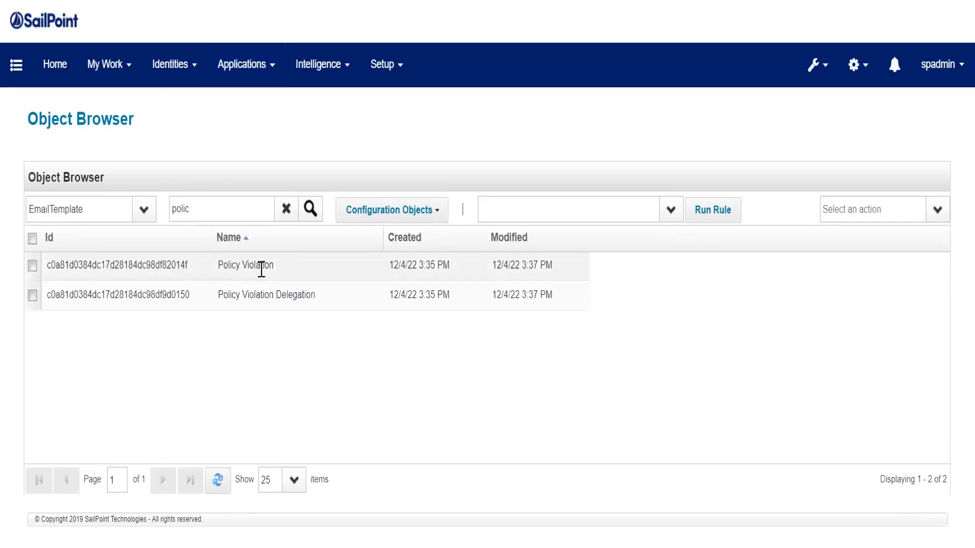
left_click(261, 270)
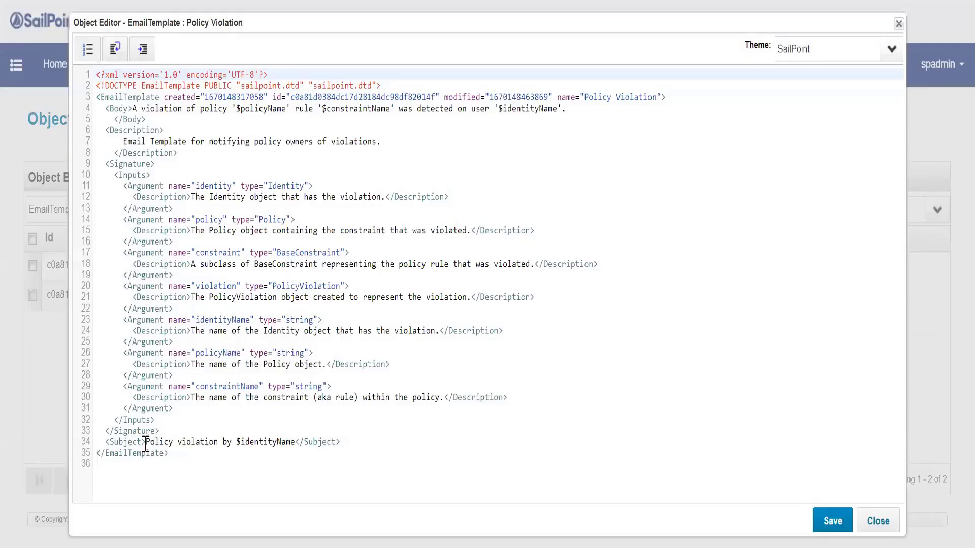
Examine the subject and body text of the Policy Violation email template.
left_click_drag(146, 445, 198, 445)
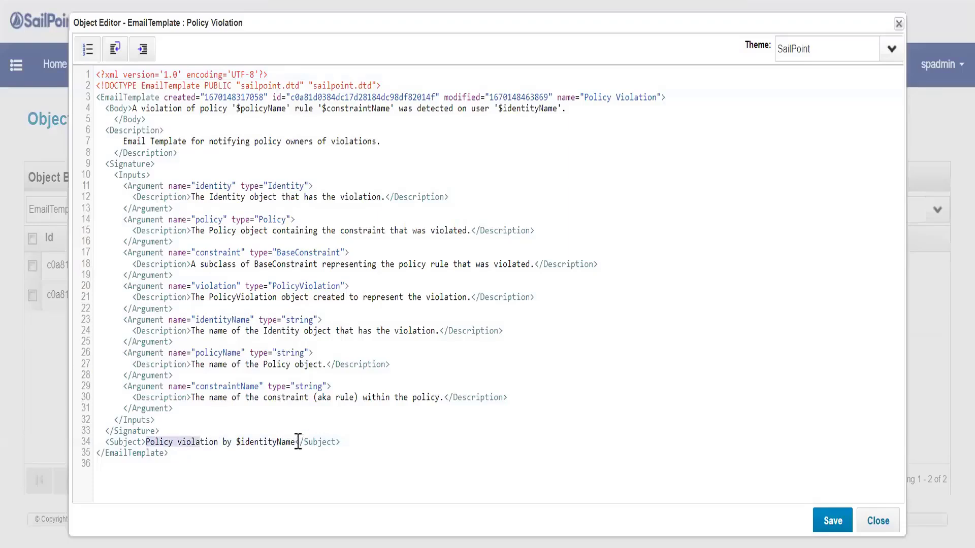
left_click_drag(297, 443, 154, 447)
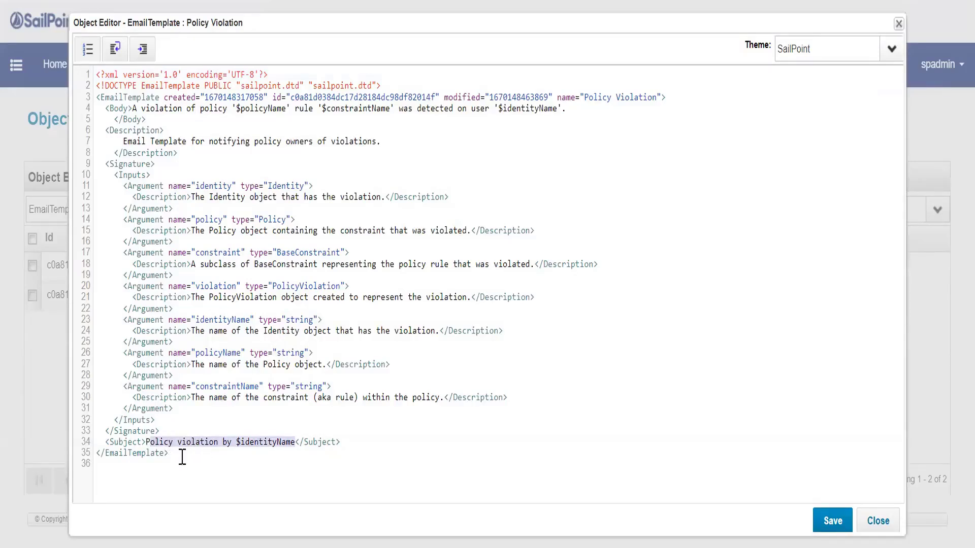
left_click(224, 164)
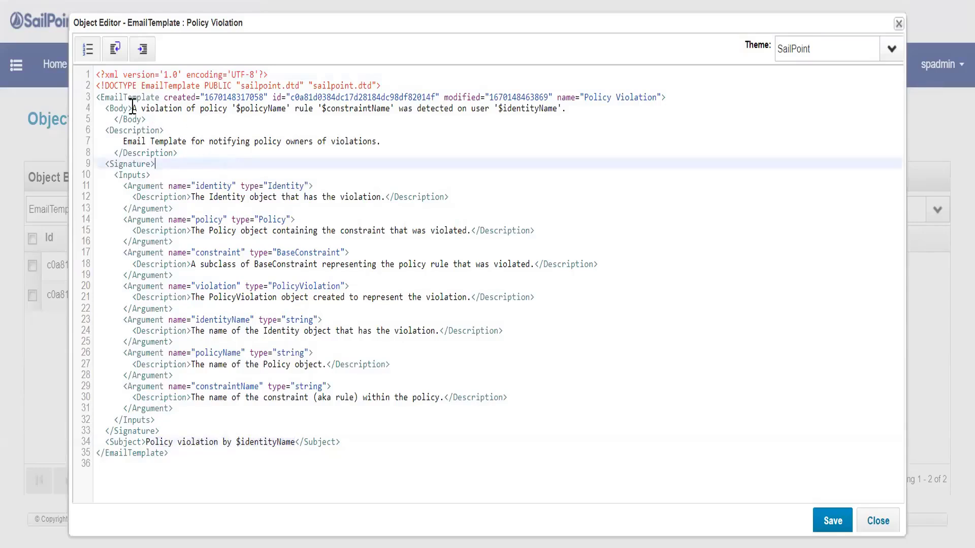
left_click_drag(133, 108, 296, 108)
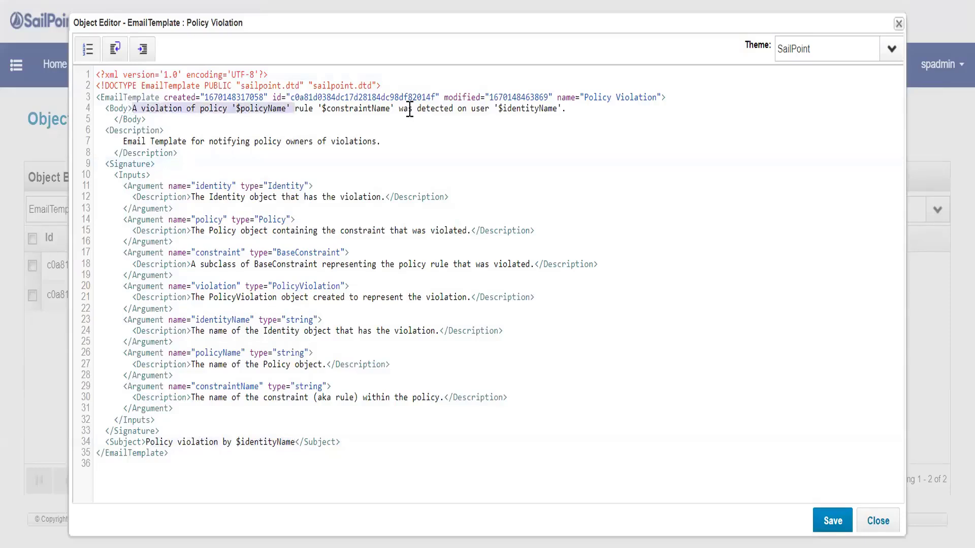
left_click(565, 109)
left_click_drag(565, 108, 406, 109)
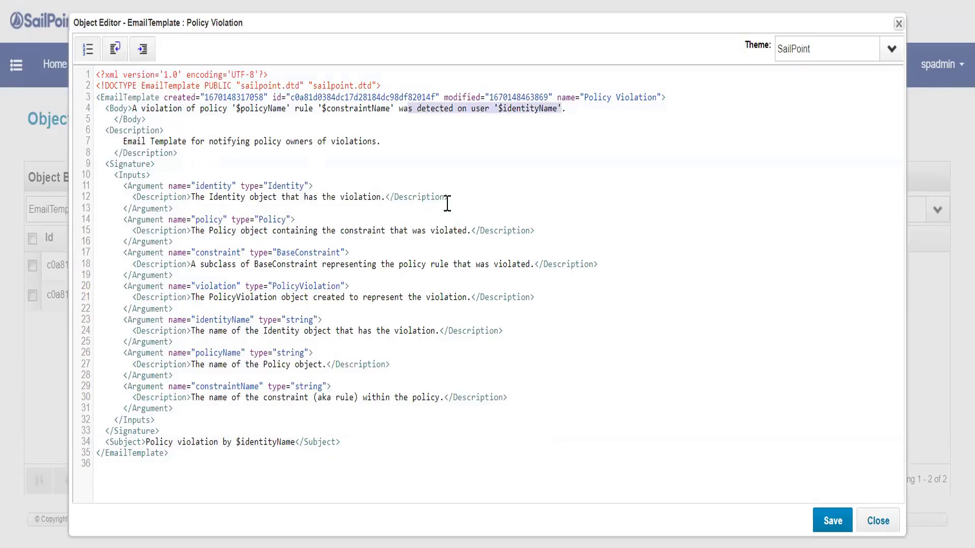
Try adding a new line at the end of the template's body text, and close the template without saving.
left_click(572, 110)
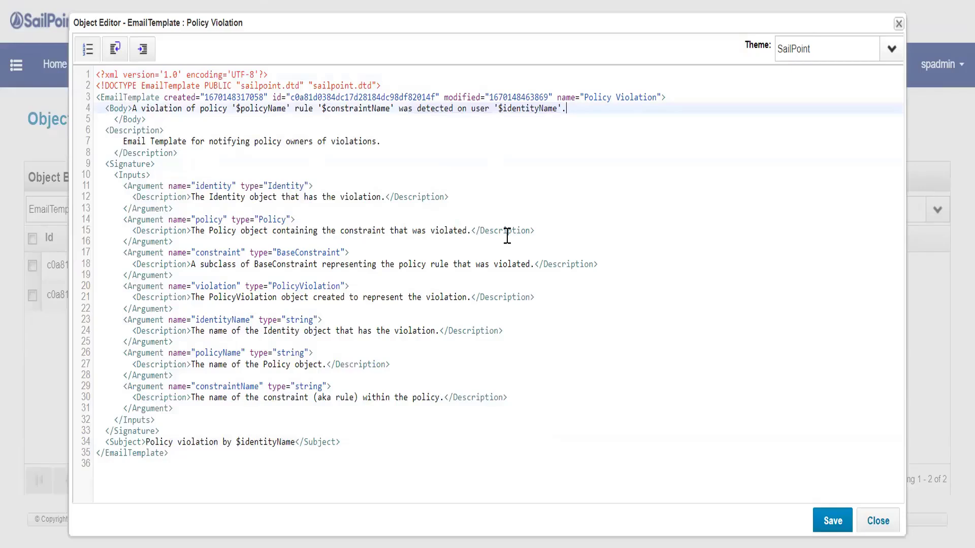
key("Return")
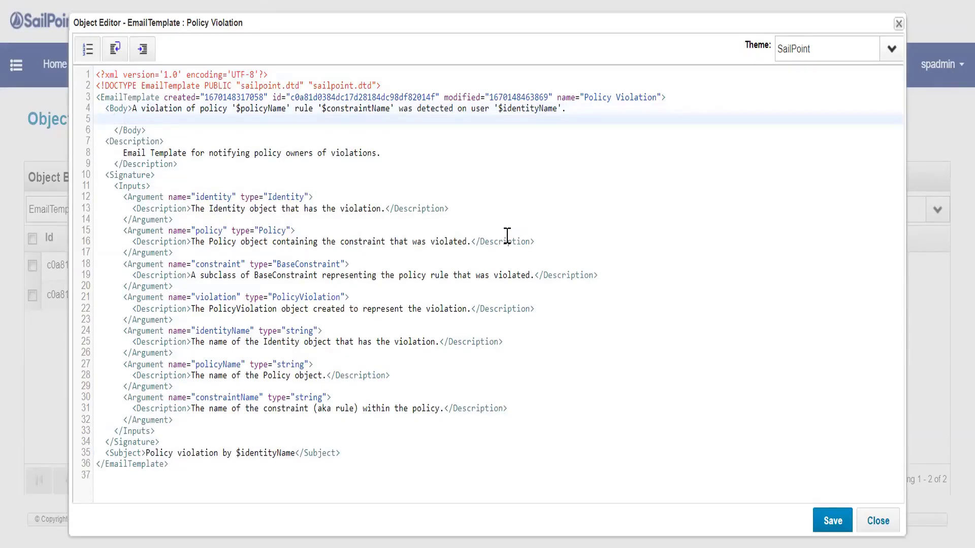
left_click(152, 128)
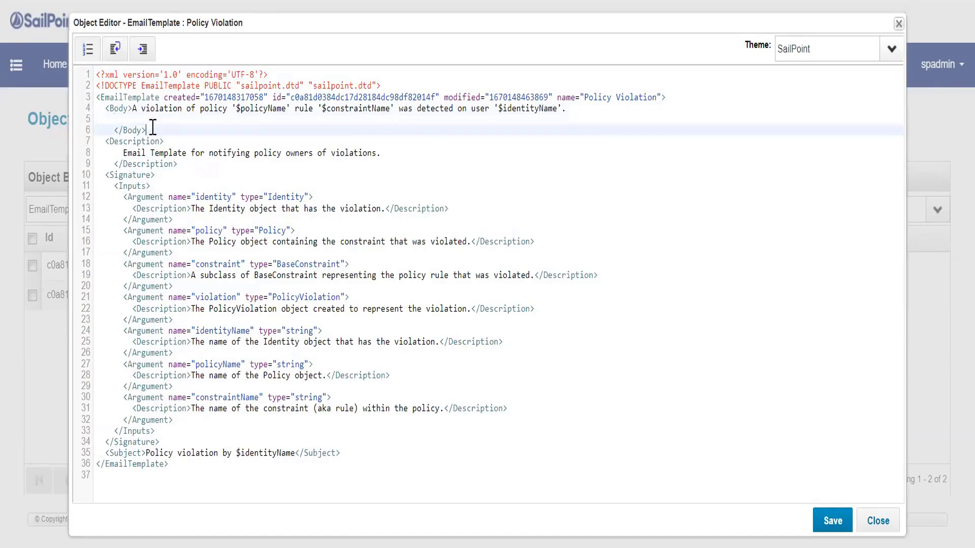
left_click_drag(153, 128, 106, 109)
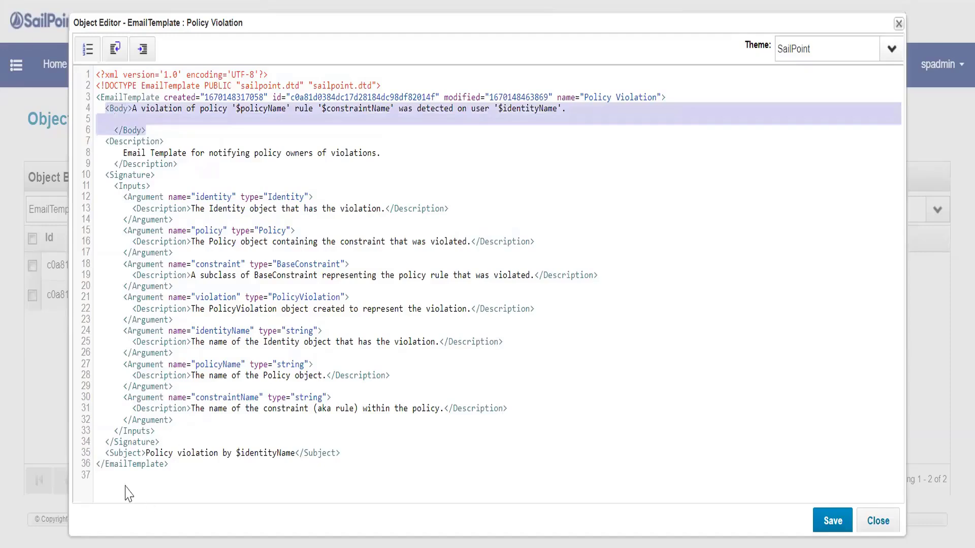
left_click_drag(105, 453, 308, 453)
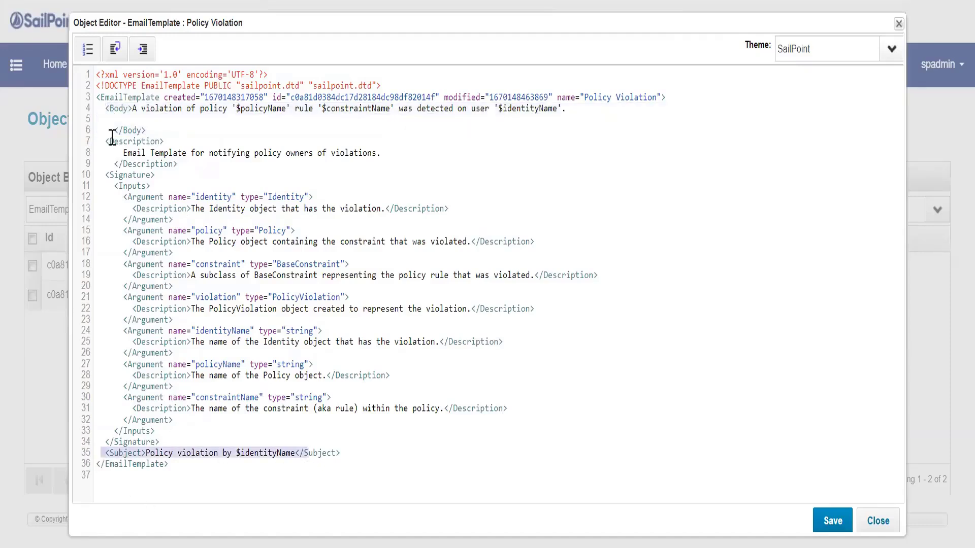
left_click_drag(105, 108, 149, 135)
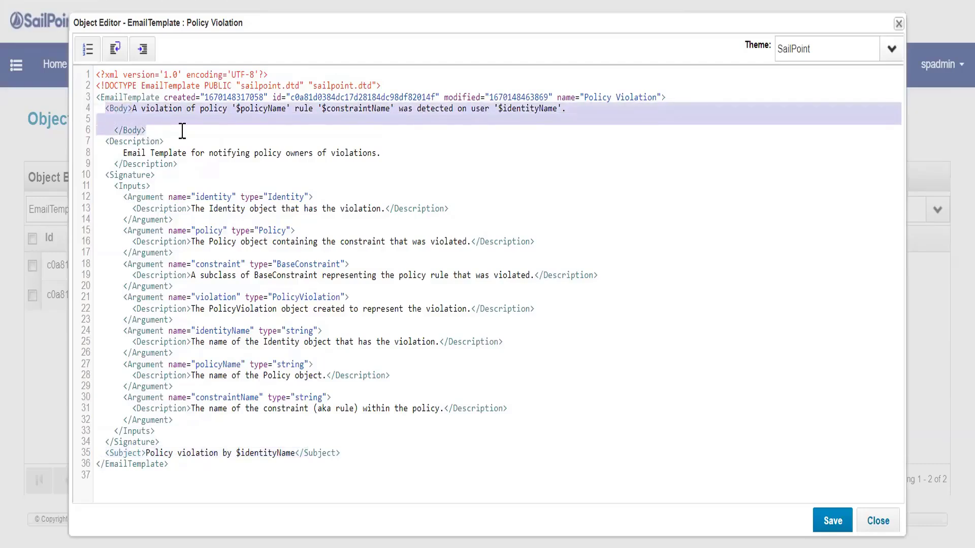
left_click(268, 124)
left_click(878, 521)
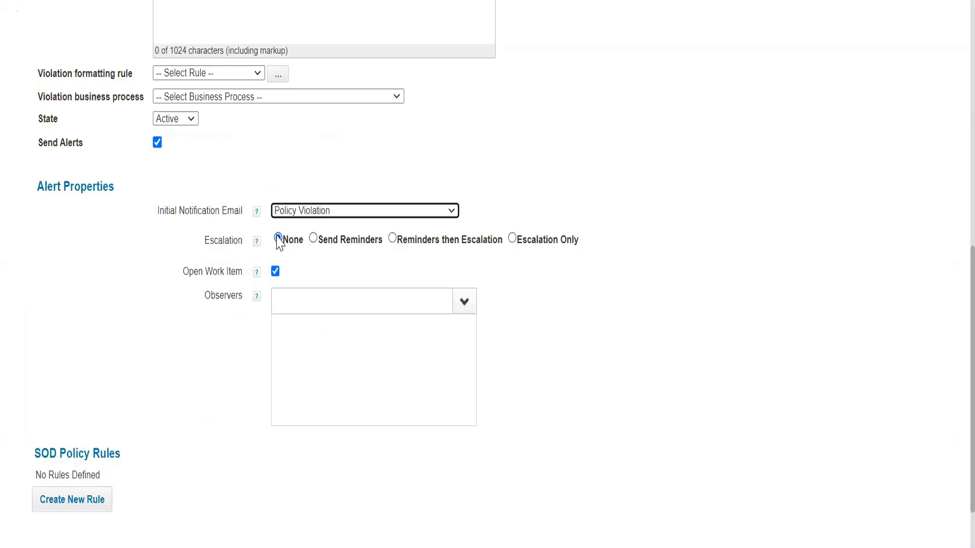
Set the policy's escalation to Send Reminders, with 3 days before the first reminder and a reminder frequency of 2.
left_click(313, 239)
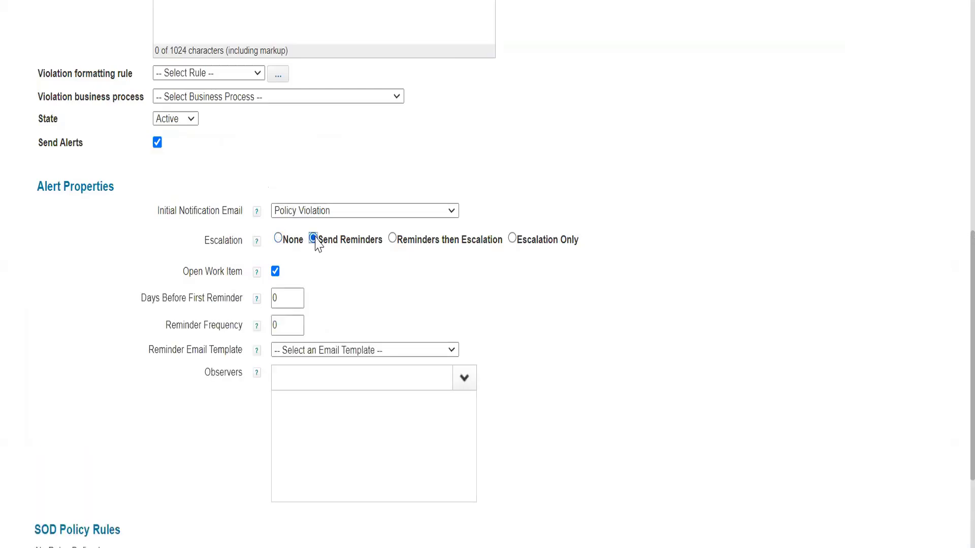
scroll(318, 243, "down", 2)
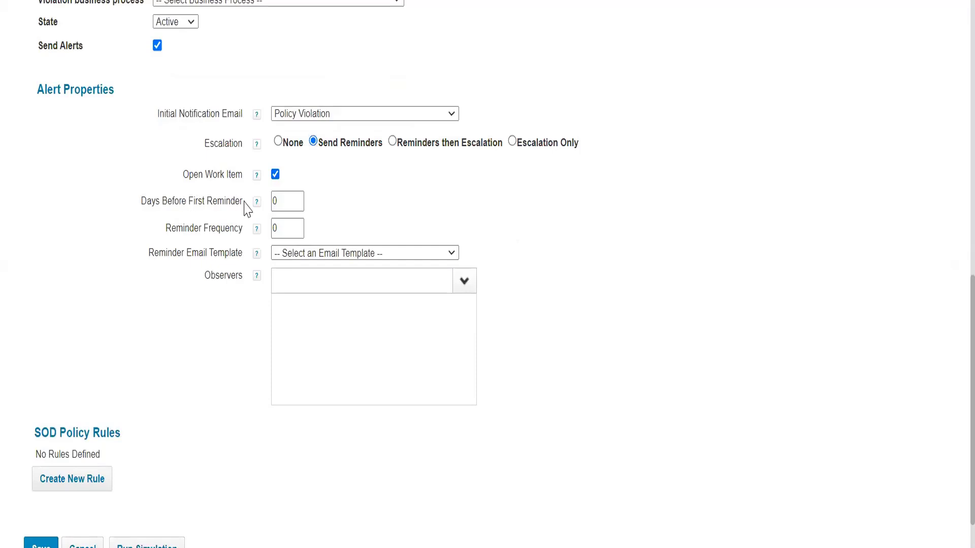
left_click_drag(292, 208, 220, 204)
type("3")
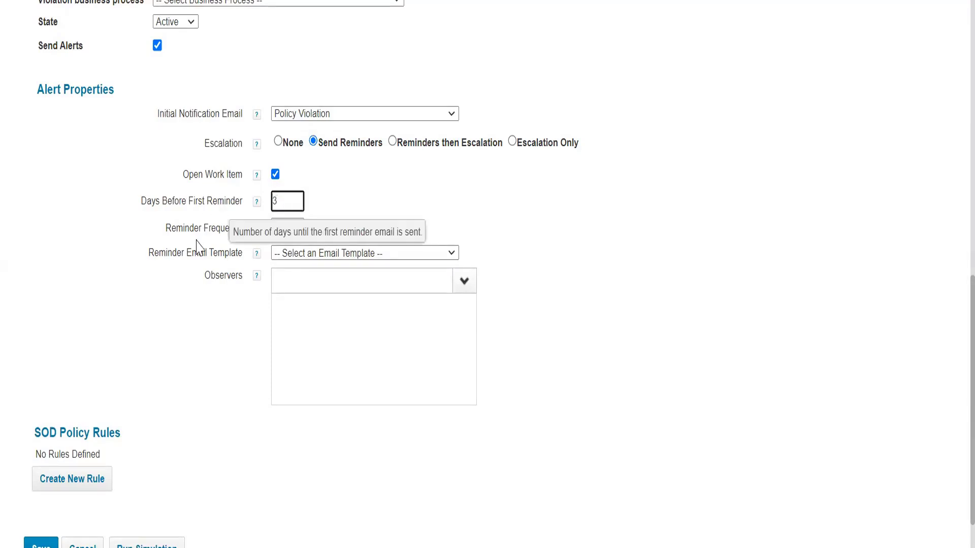
left_click_drag(293, 228, 209, 252)
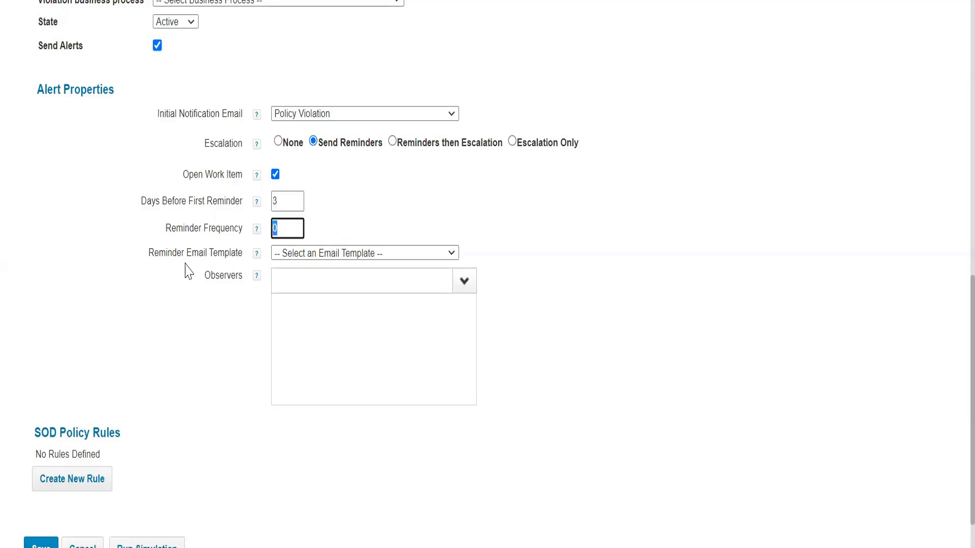
type("2")
Choose Policy Violation as the reminder email template.
left_click(309, 256)
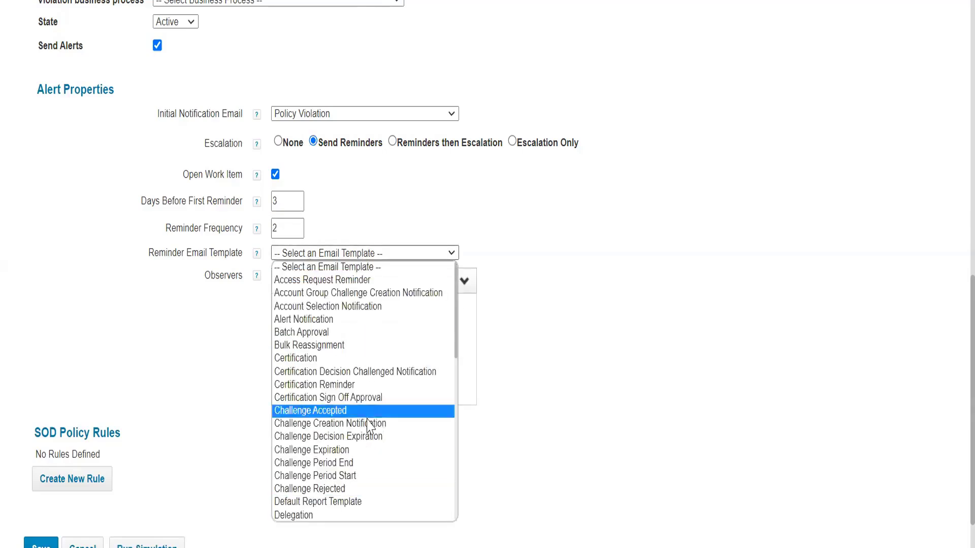
scroll(373, 425, "down", 4)
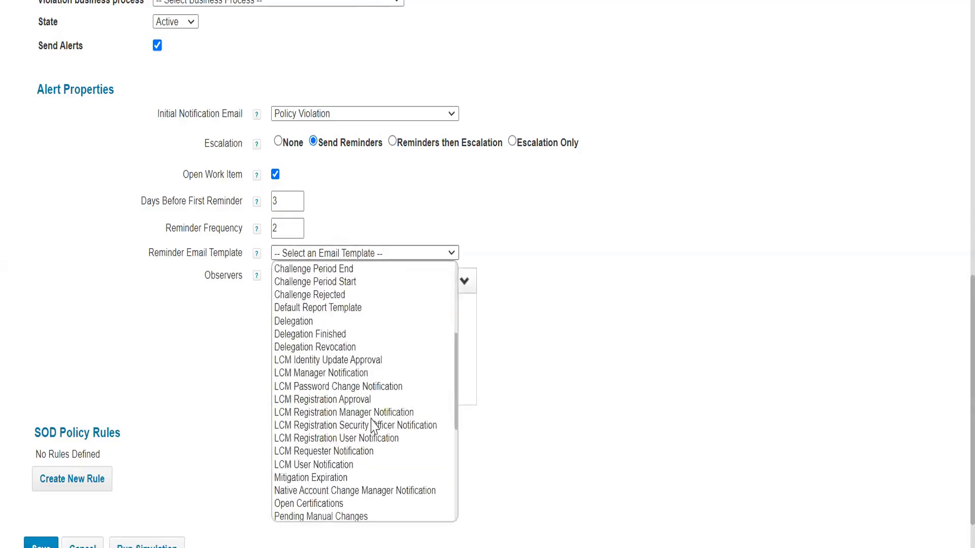
type("po")
scroll(381, 419, "down", 6)
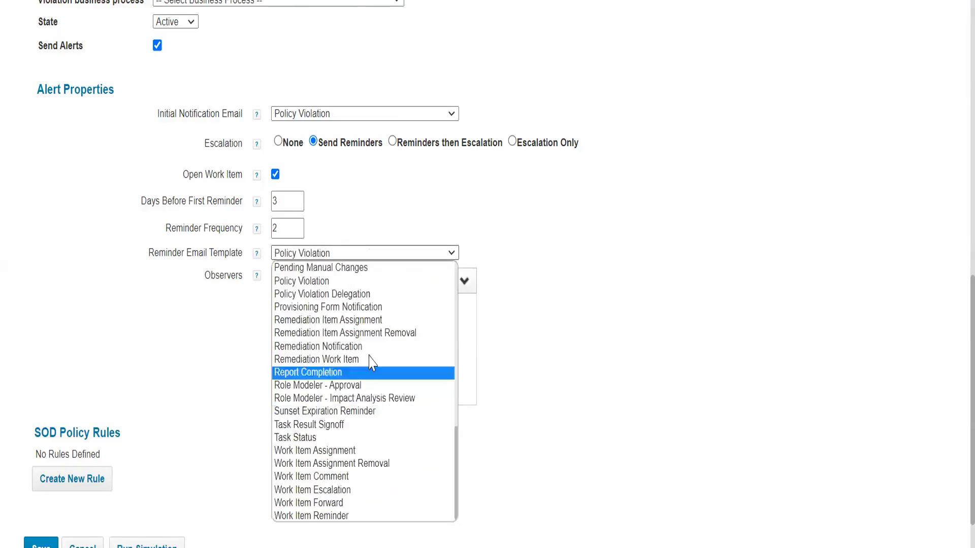
left_click(393, 280)
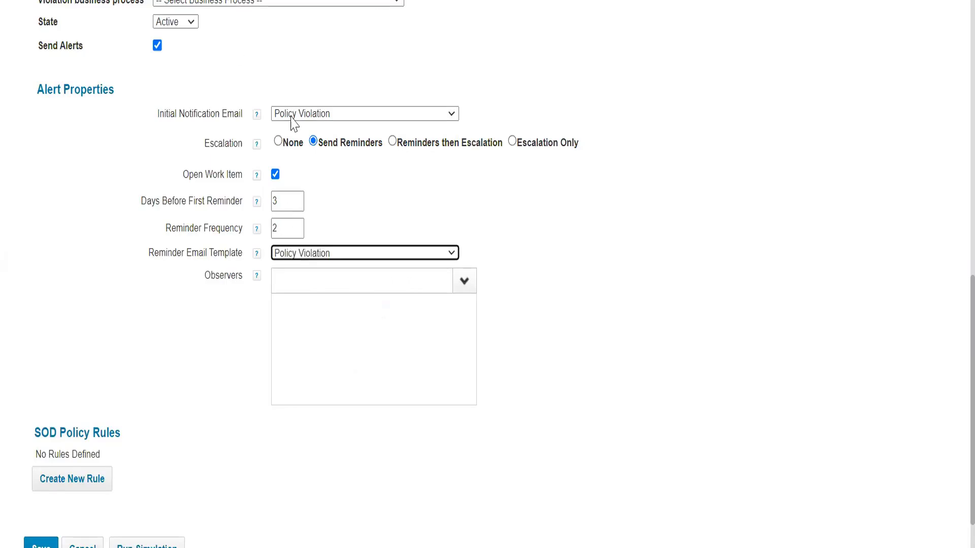
left_click(472, 89)
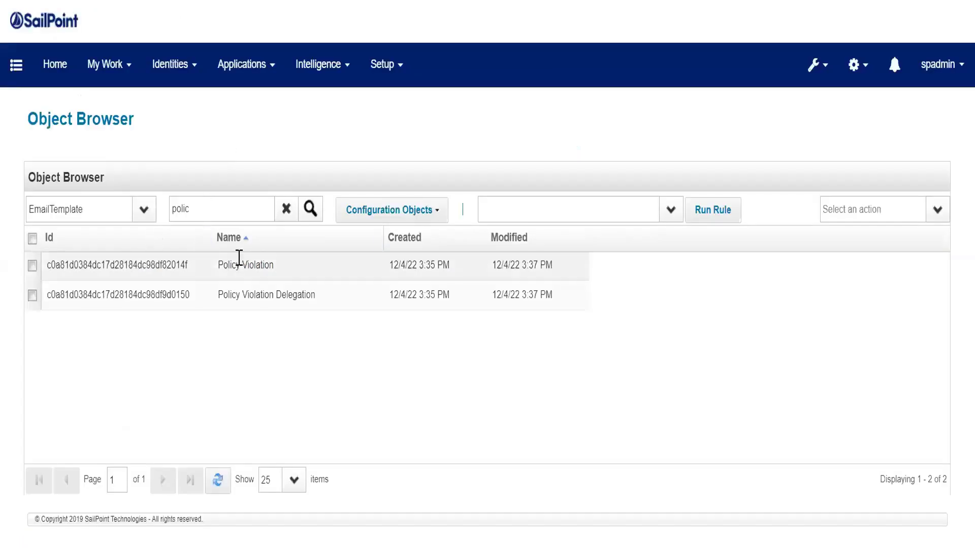
left_click(239, 264)
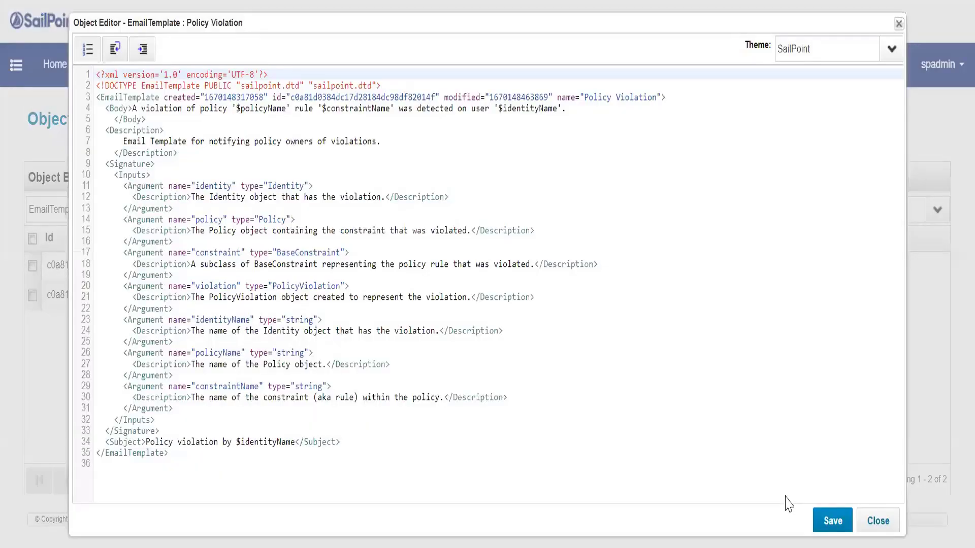
left_click(870, 523)
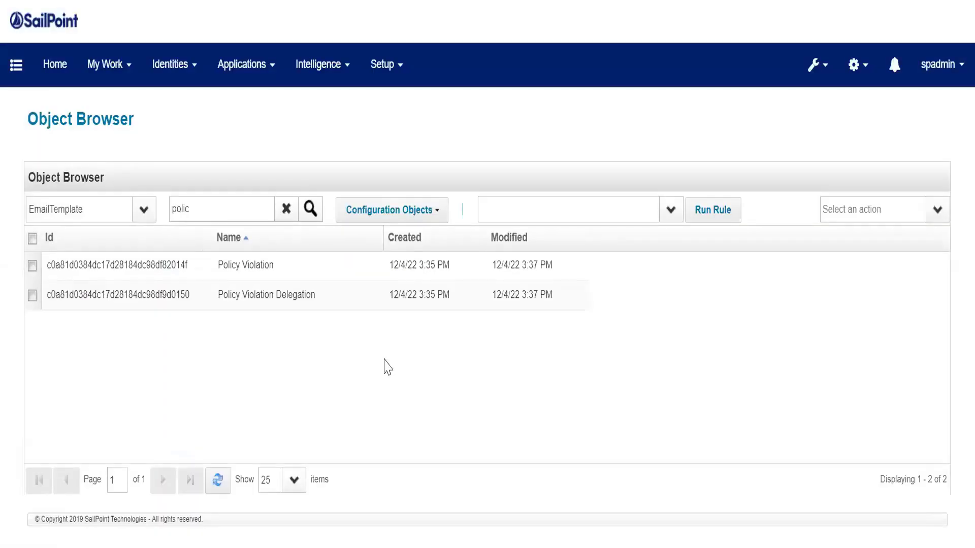
left_click(250, 263)
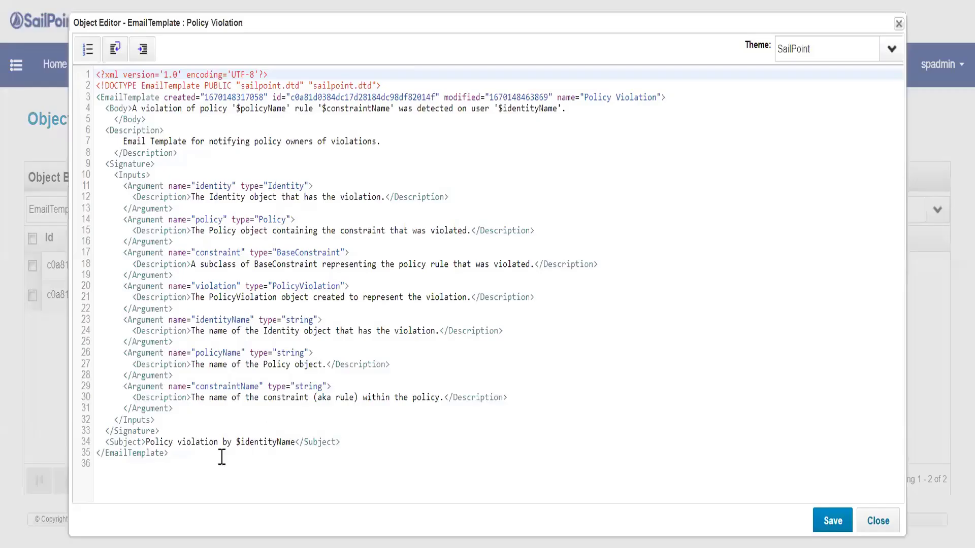
left_click_drag(111, 163, 88, 48)
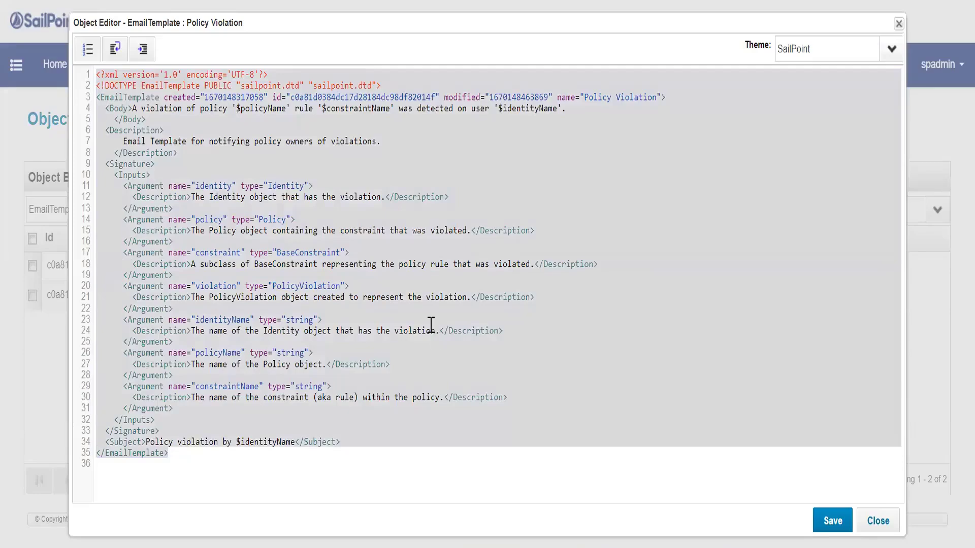
left_click(878, 522)
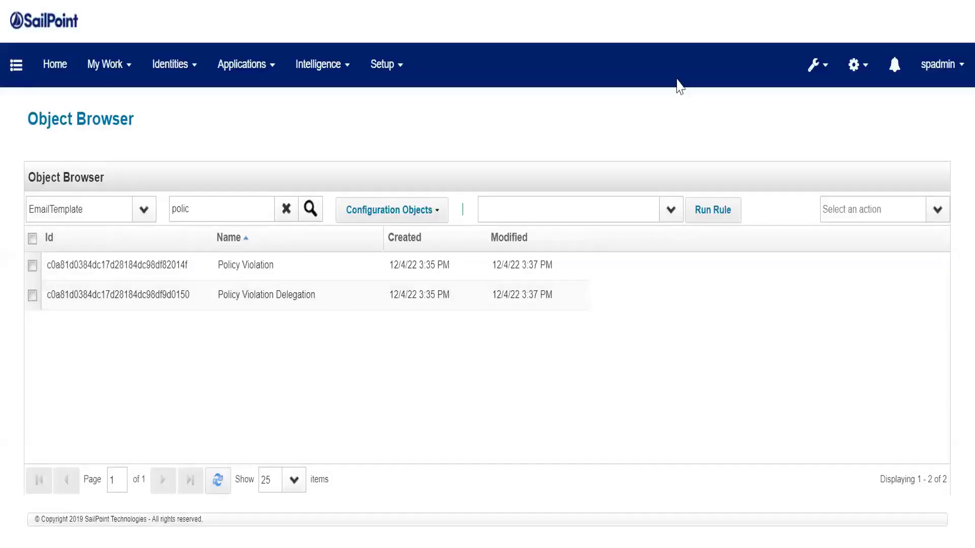
left_click(936, 214)
left_click(865, 239)
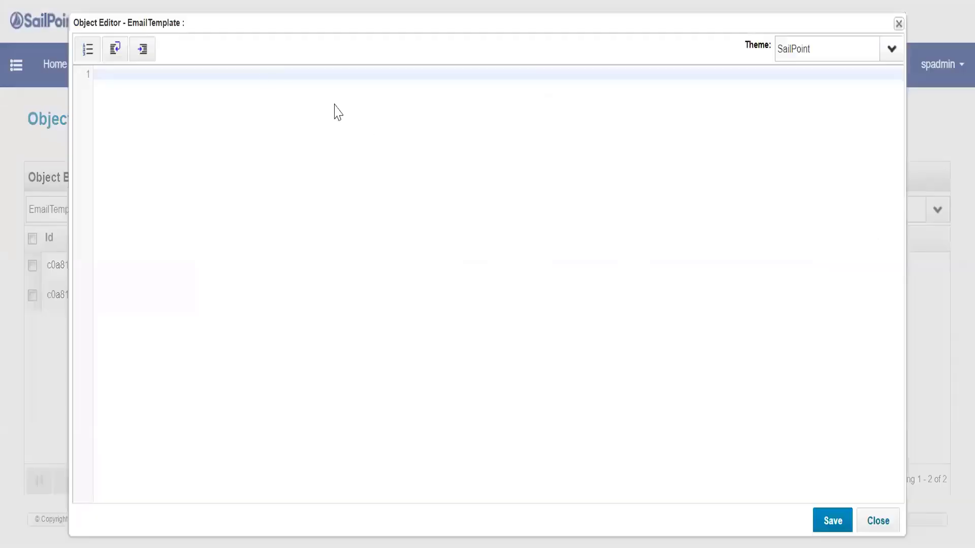
type("Reports")
left_click(879, 522)
Copy the entire XML of the Policy Violation email template into a new EmailTemplate object.
left_click(252, 272)
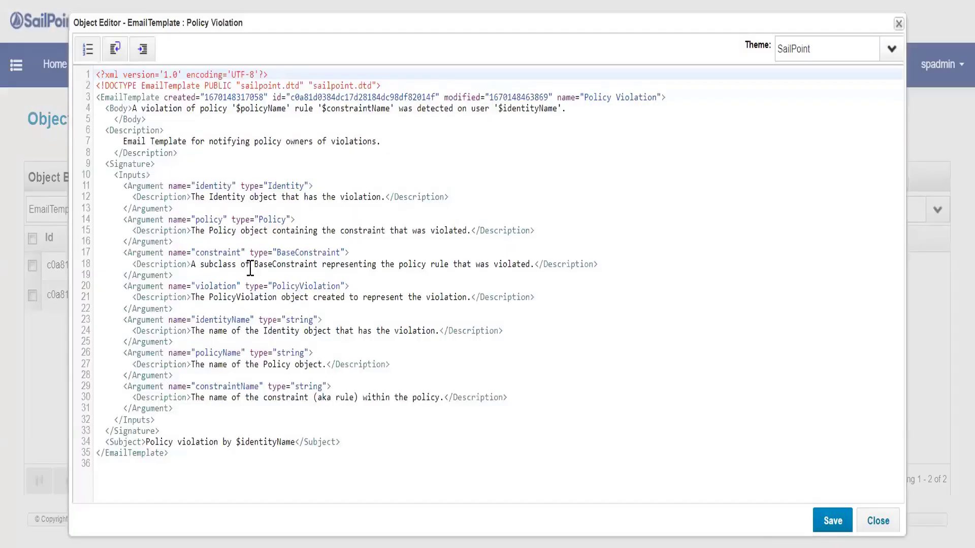
key("ctrl+a")
left_click(280, 245)
key("ctrl+a")
key("ctrl+c")
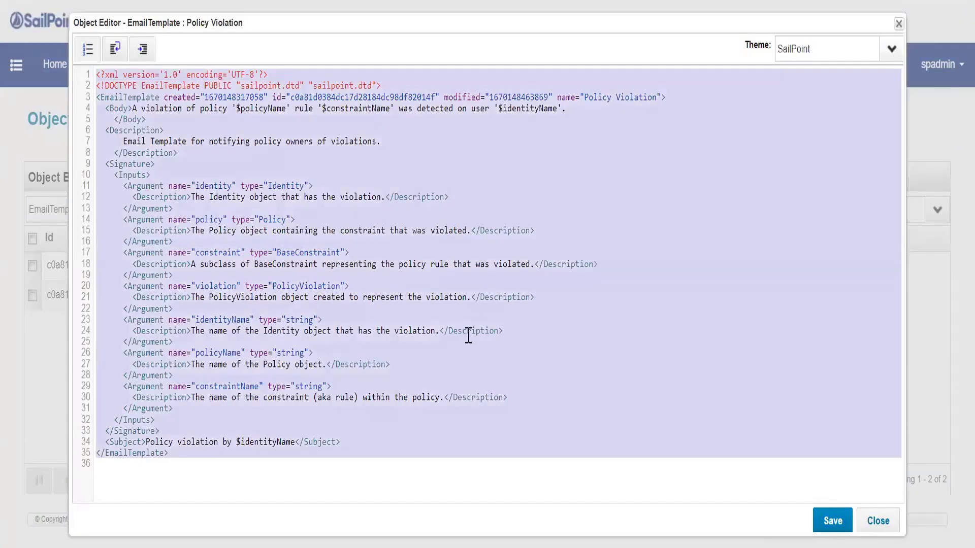
left_click(878, 524)
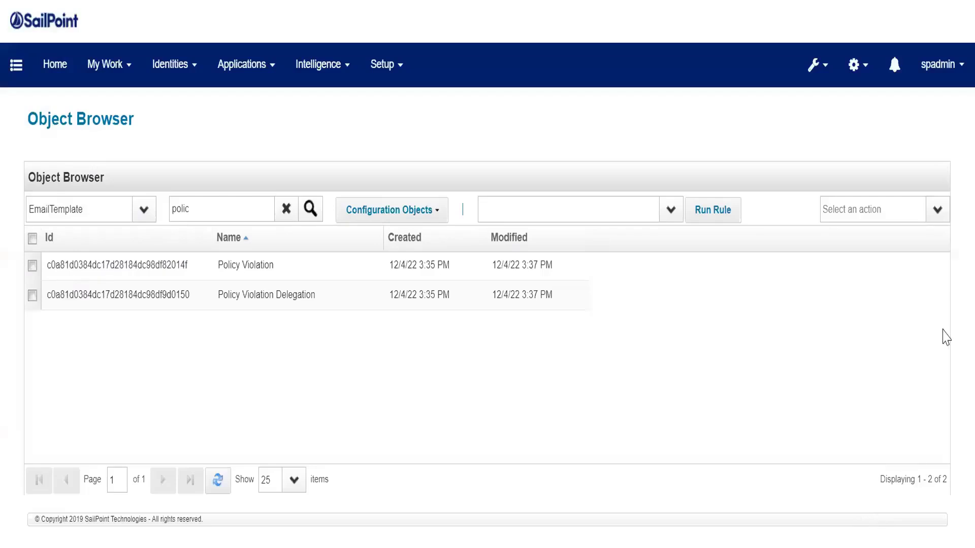
left_click(936, 211)
left_click(913, 233)
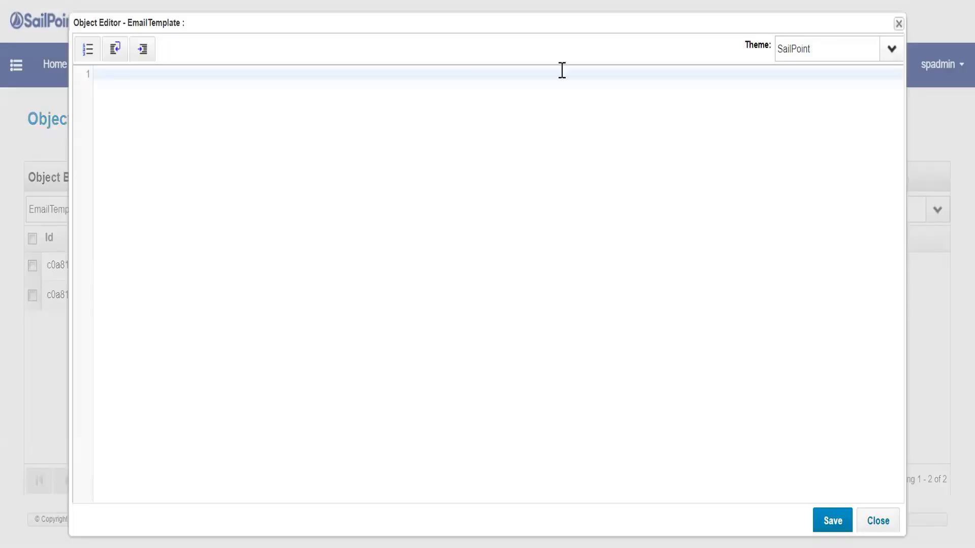
key("ctrl+v")
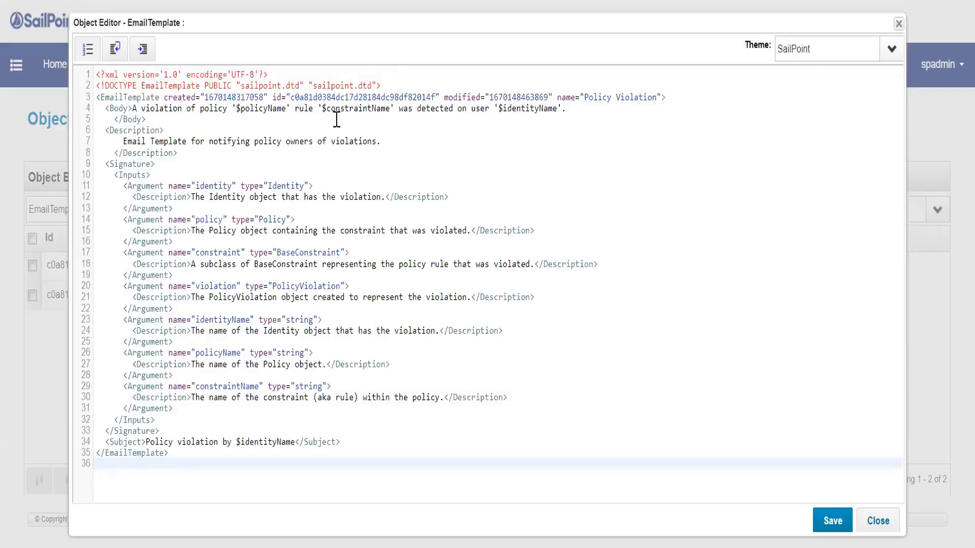
Clear the id, created and modified values in the new email template's XML.
double_click(346, 98)
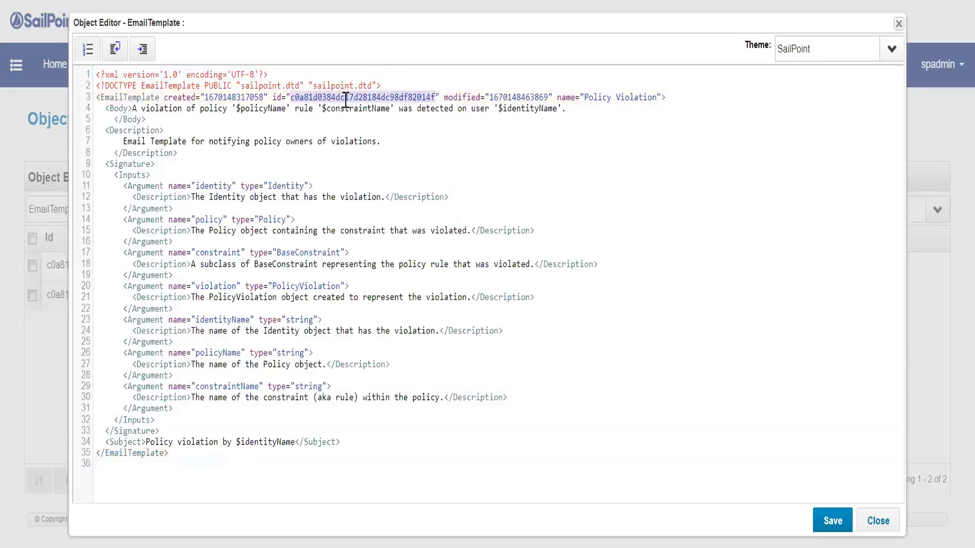
key("BackSpace")
double_click(228, 98)
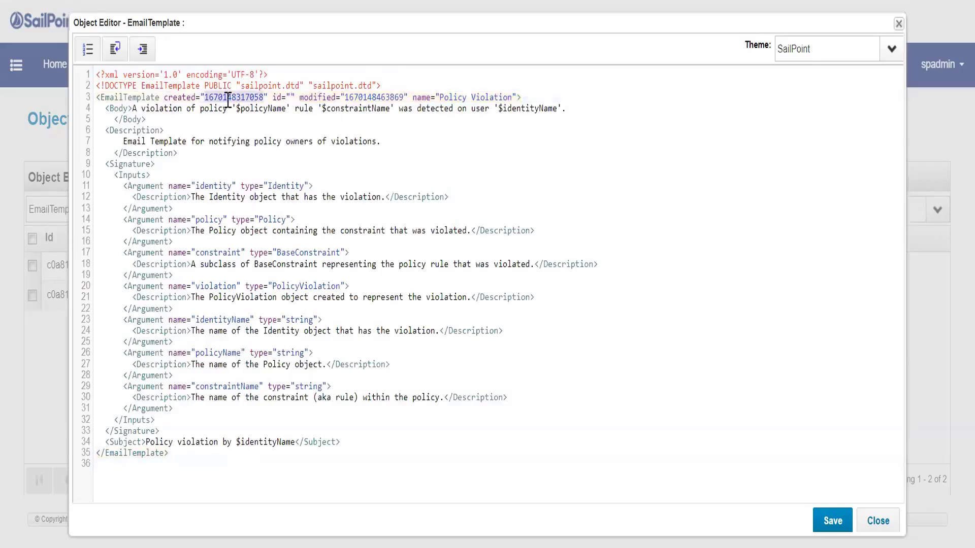
key("BackSpace")
double_click(324, 98)
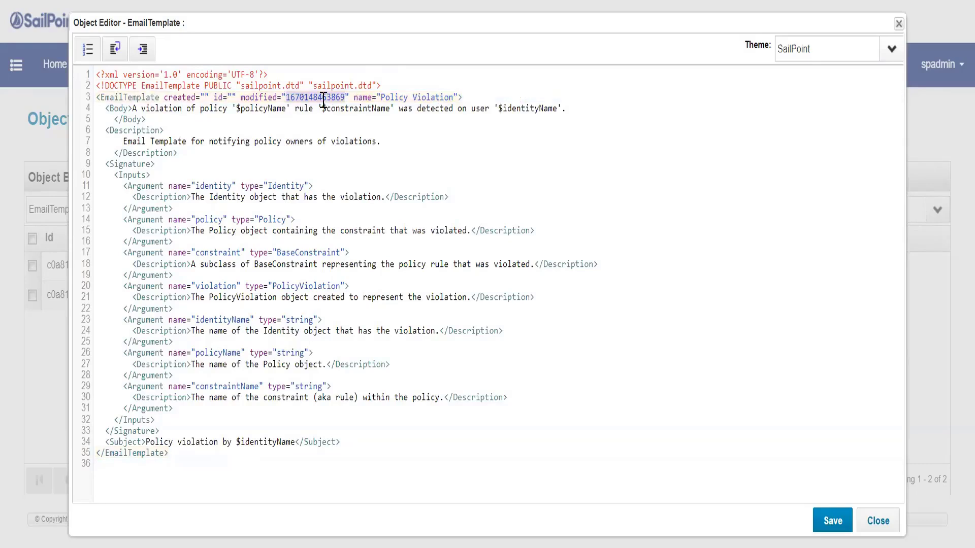
key("BackSpace")
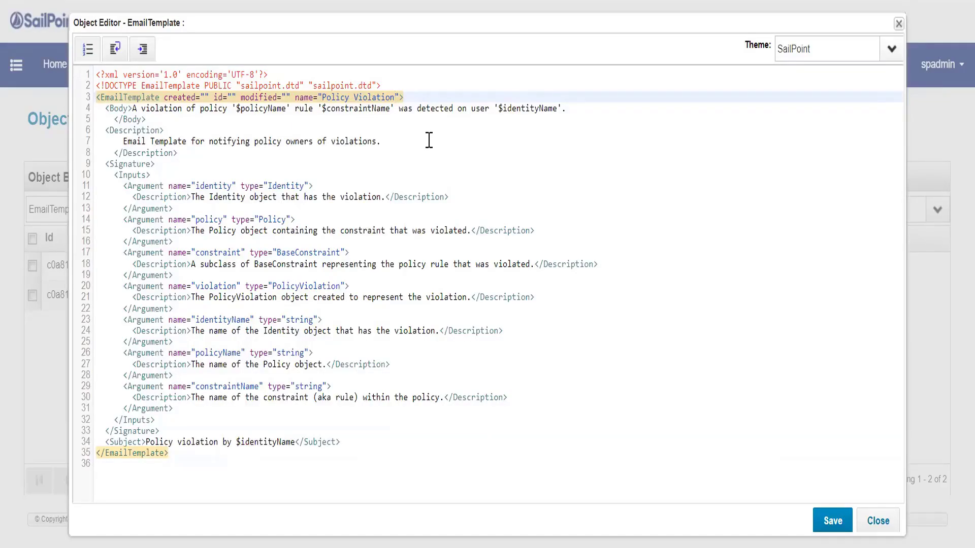
Set the new email template's name to "Policy Violation - Reminder".
type("- Reminder")
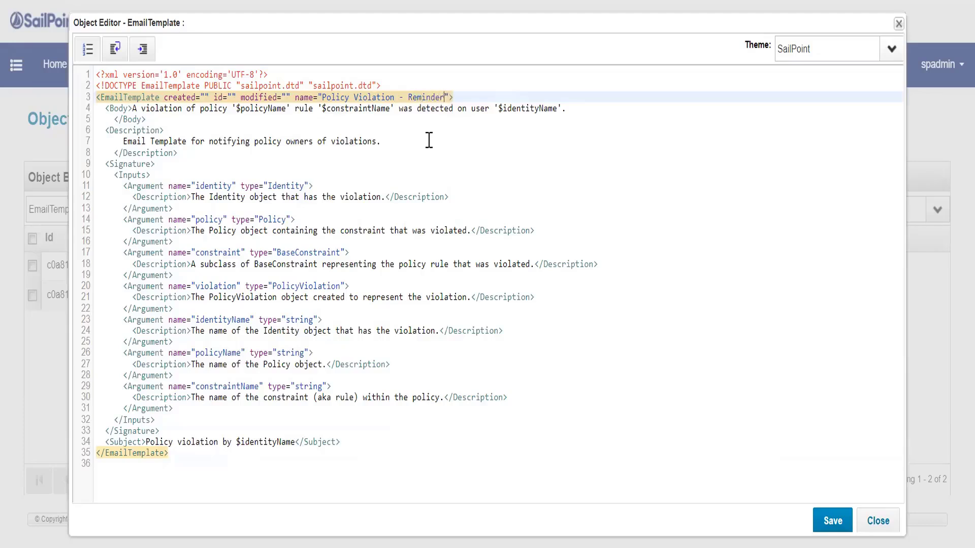
double_click(426, 97)
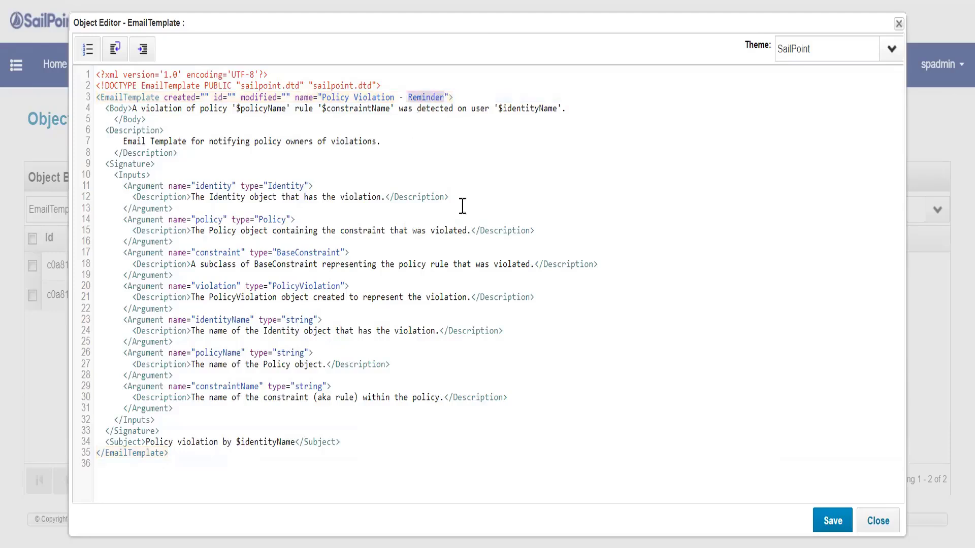
Change the new template's subject to "Reminder - Policy violation by $identityName".
left_click(149, 440)
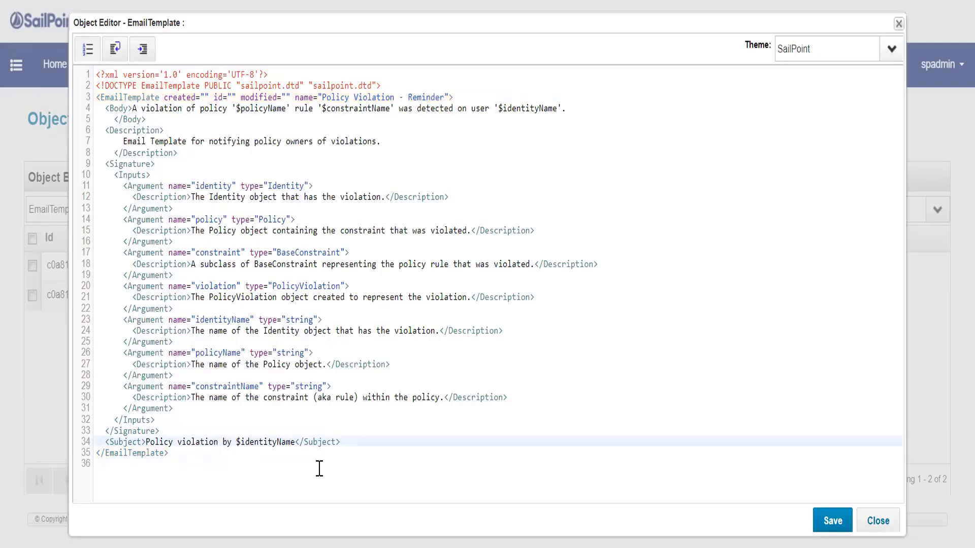
type("Reminder ")
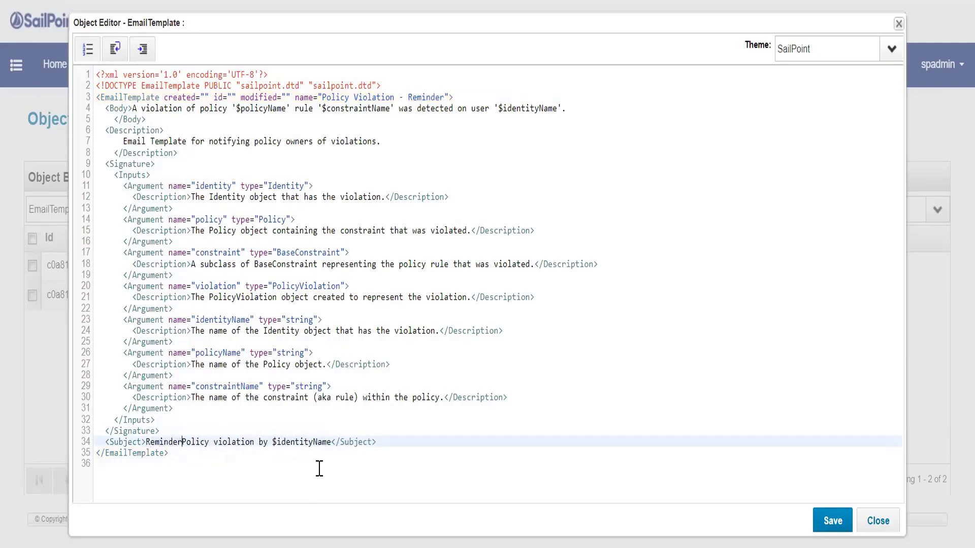
type("-")
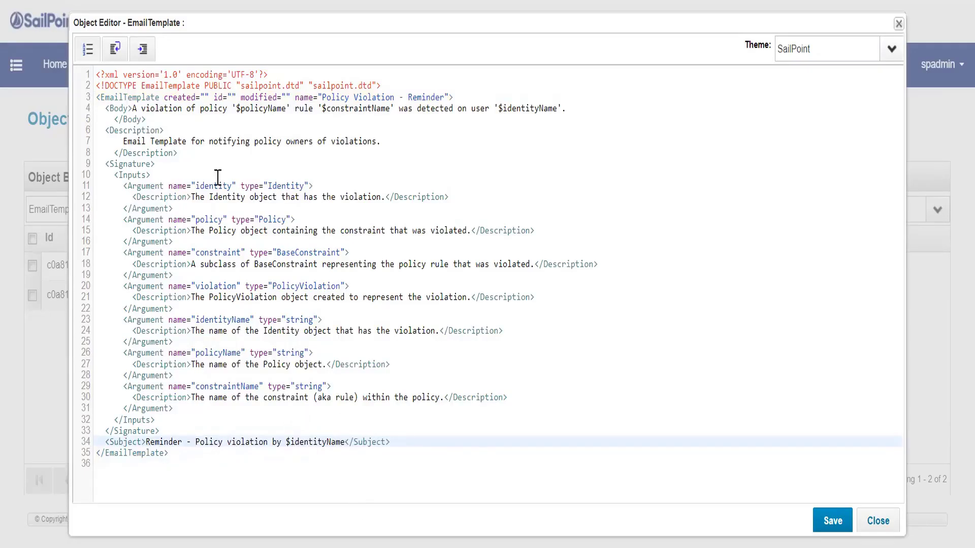
Add the line "This is the first reminder. Please action on it." to the end of the template's body, and save the template.
left_click(591, 107)
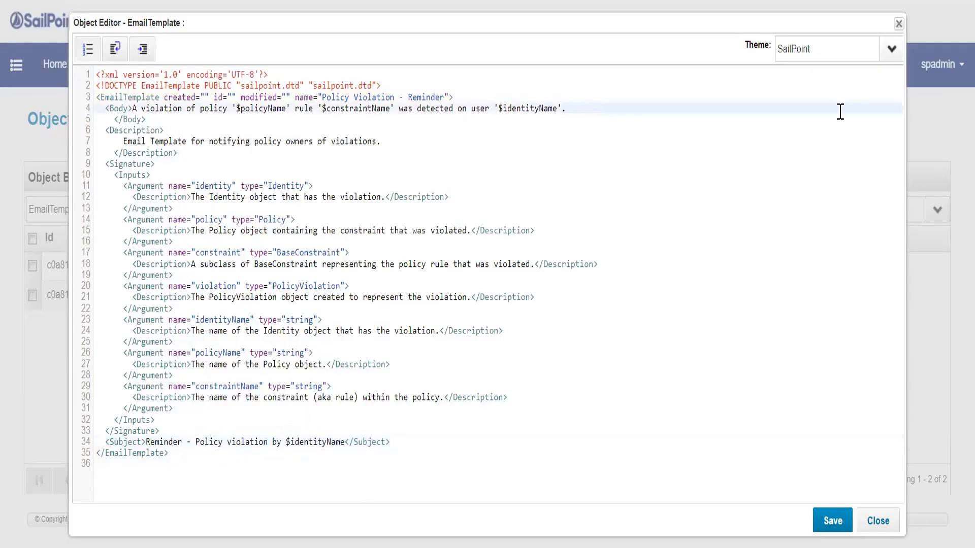
key("Return")
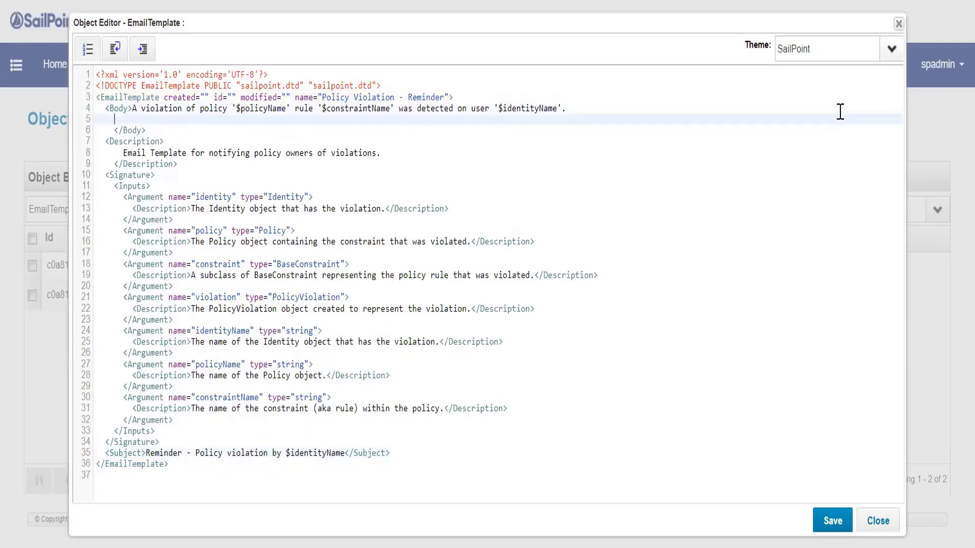
type("This is the first reminder")
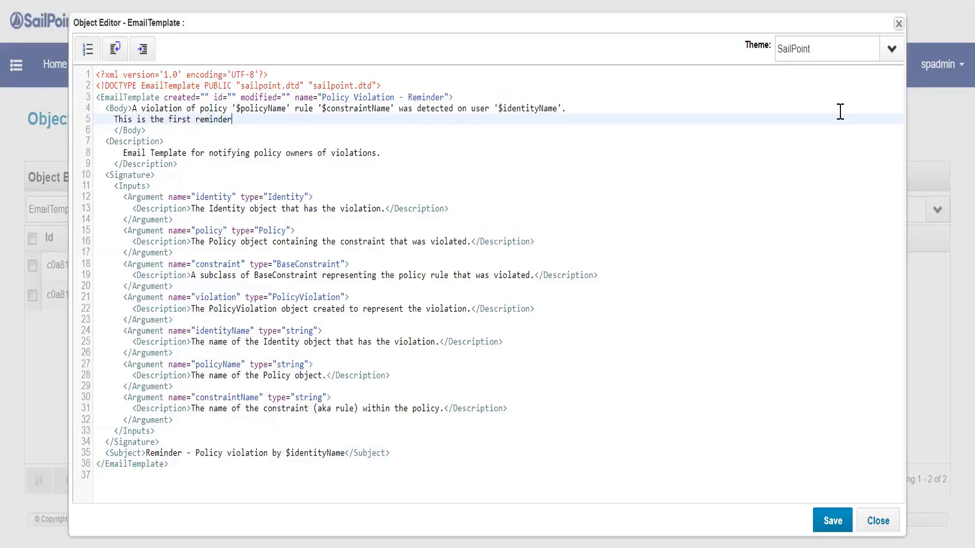
type(". Please action on it.")
left_click(832, 521)
Check the policy's reminder email template choices and its other settings, and save the policy.
left_click(319, 212)
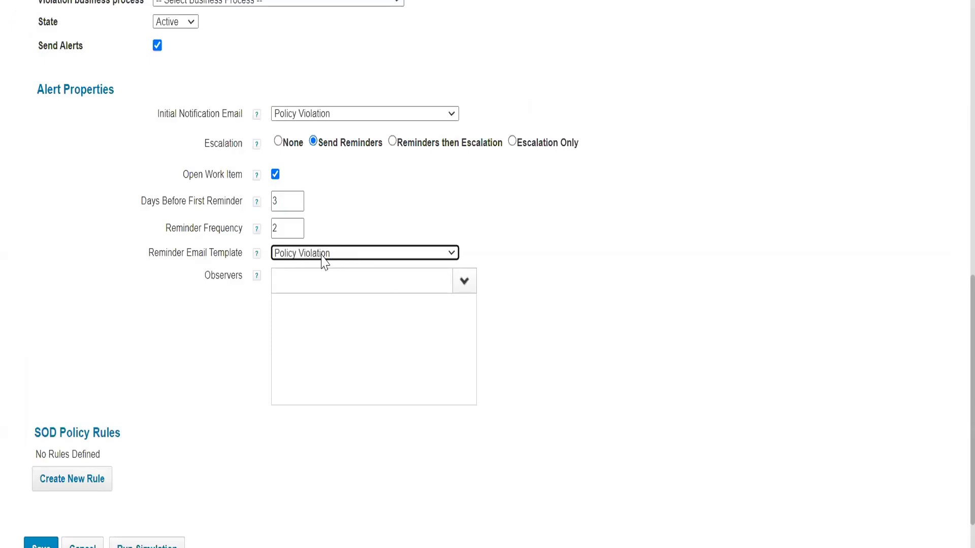
left_click(323, 254)
left_click(322, 256)
scroll(124, 270, "up", 8)
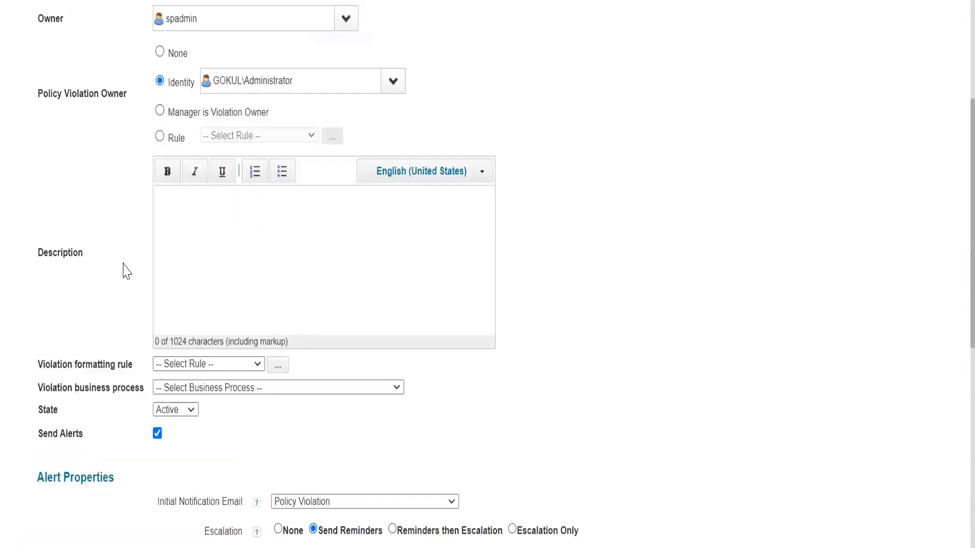
scroll(127, 271, "down", 9)
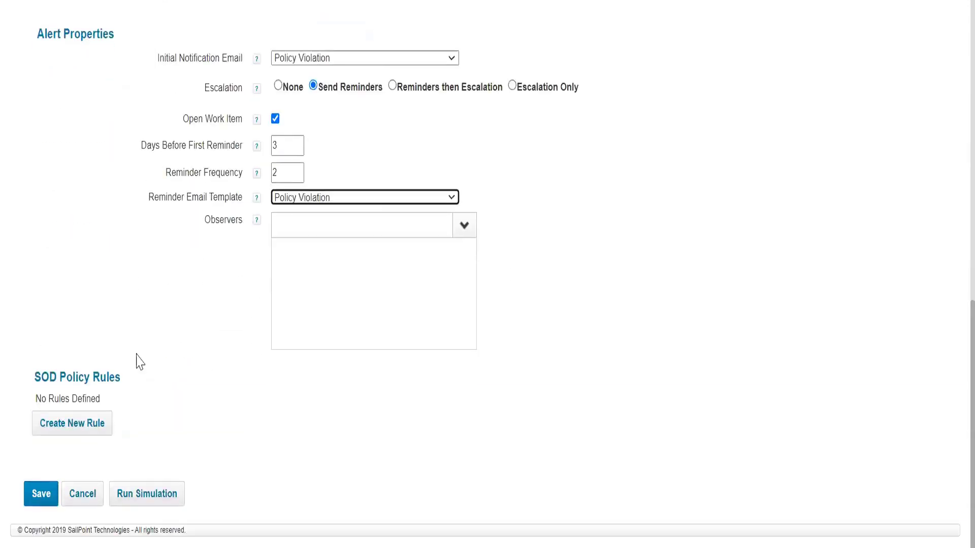
scroll(132, 247, "up", 13)
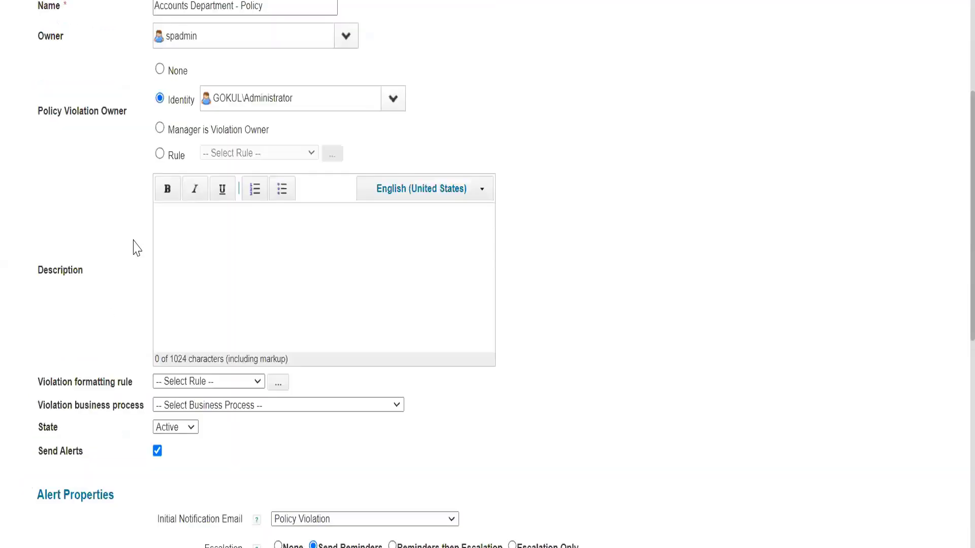
scroll(134, 247, "down", 8)
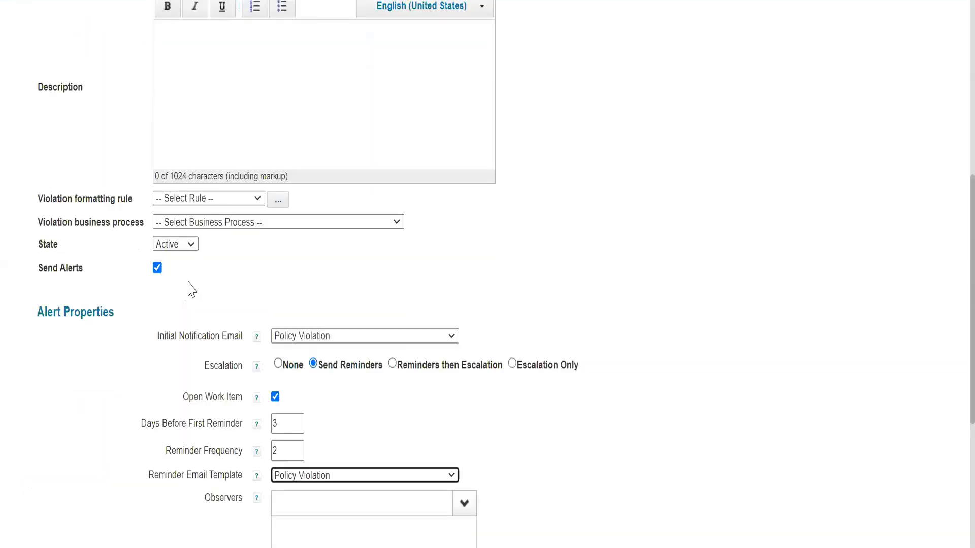
scroll(191, 288, "down", 6)
left_click(43, 494)
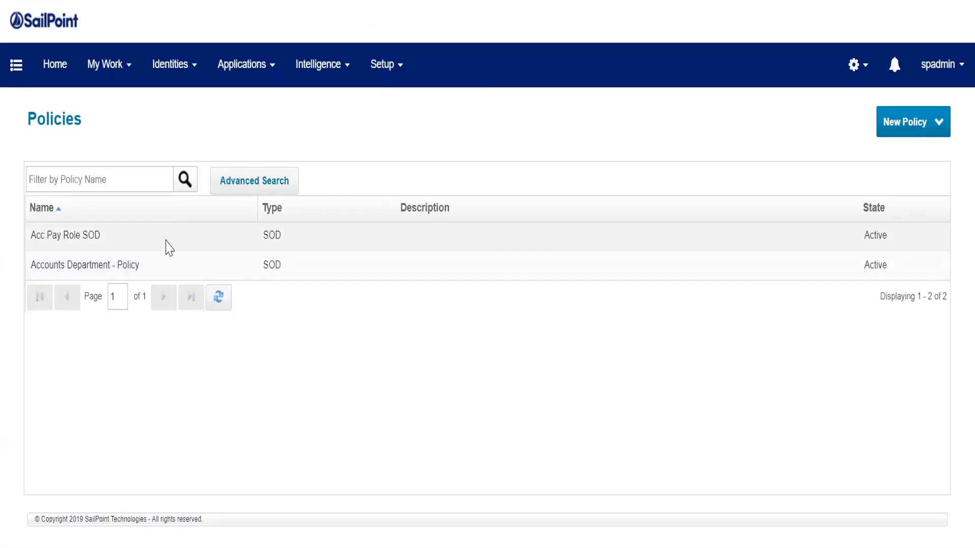
Open the Accounts Department - Policy and set its reminder email template to Policy Violation - Reminder.
left_click(149, 274)
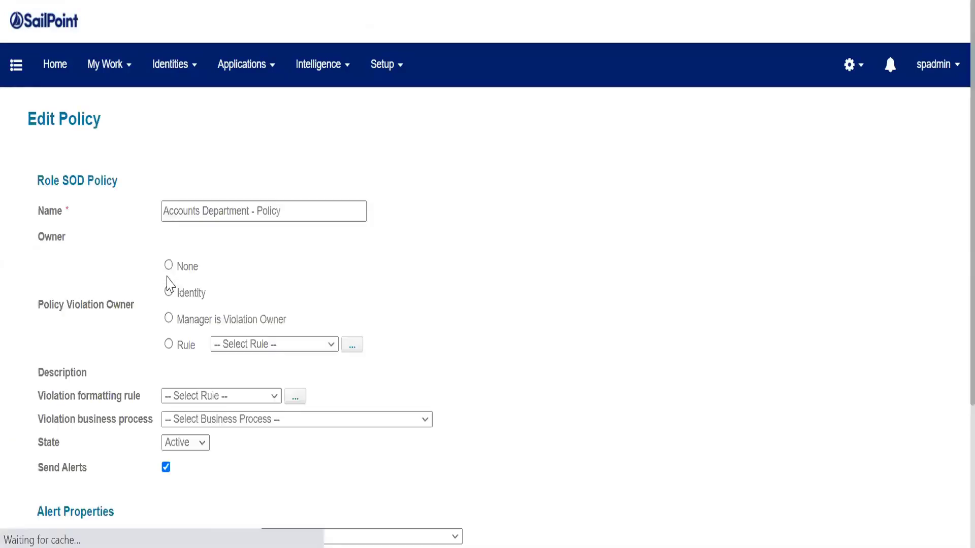
scroll(220, 287, "down", 1)
scroll(220, 286, "down", 3)
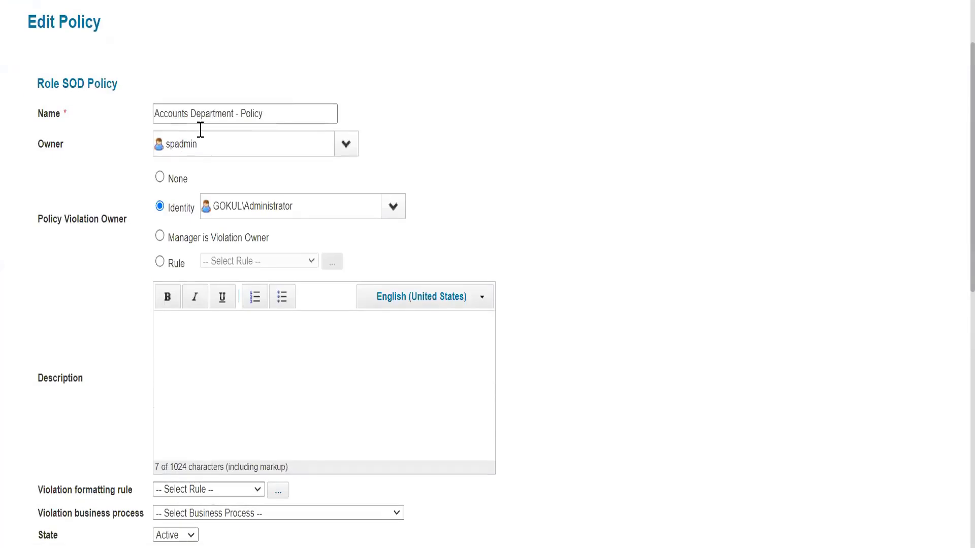
left_click(332, 114)
scroll(279, 168, "down", 4)
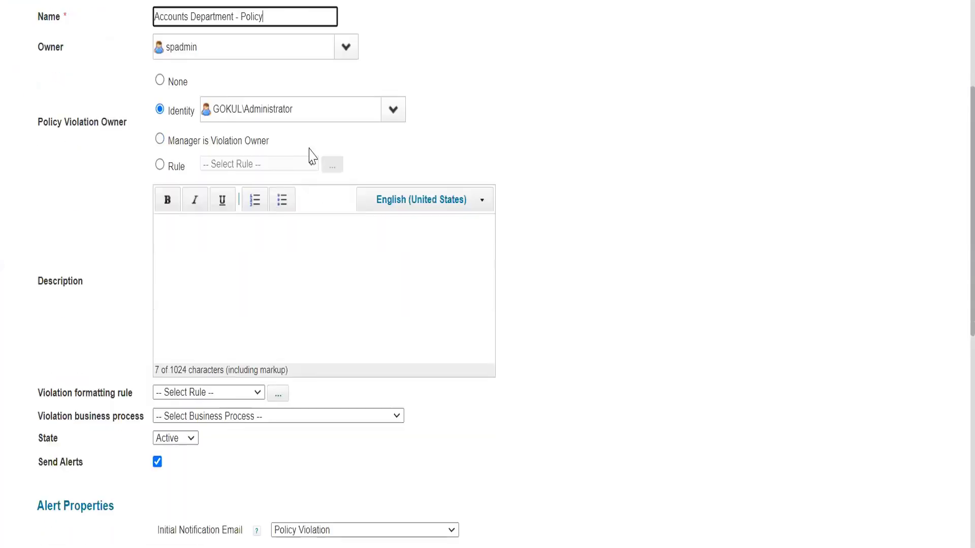
scroll(270, 200, "down", 12)
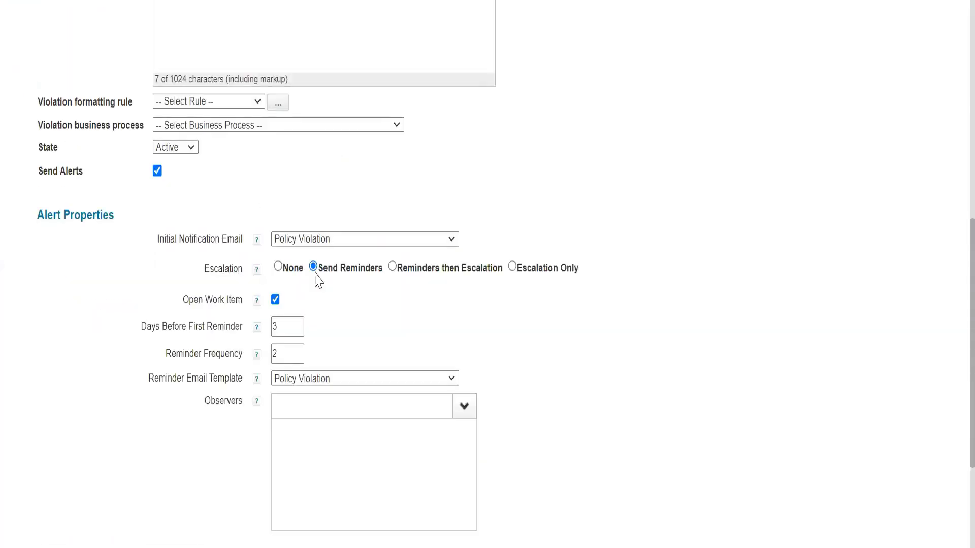
left_click(311, 381)
key("Down")
key("Down")
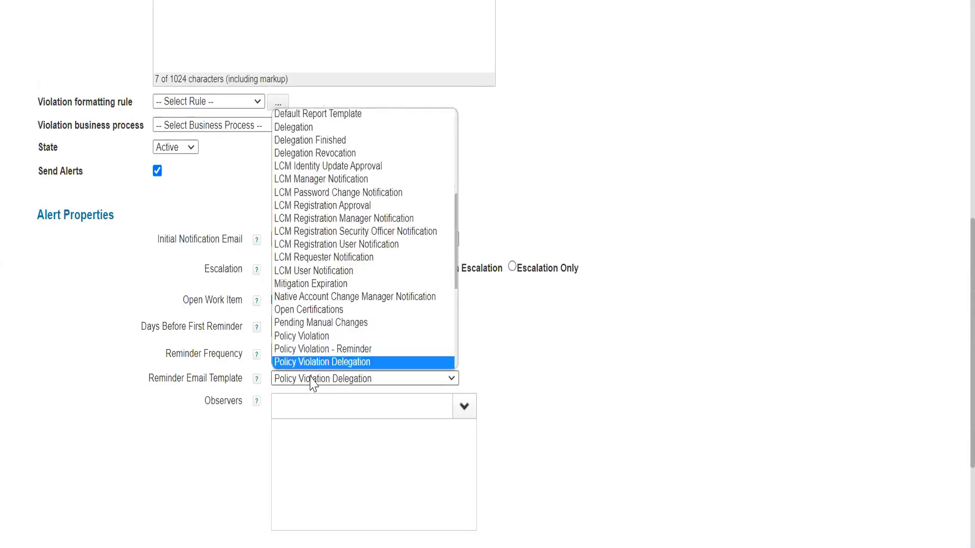
key("Up")
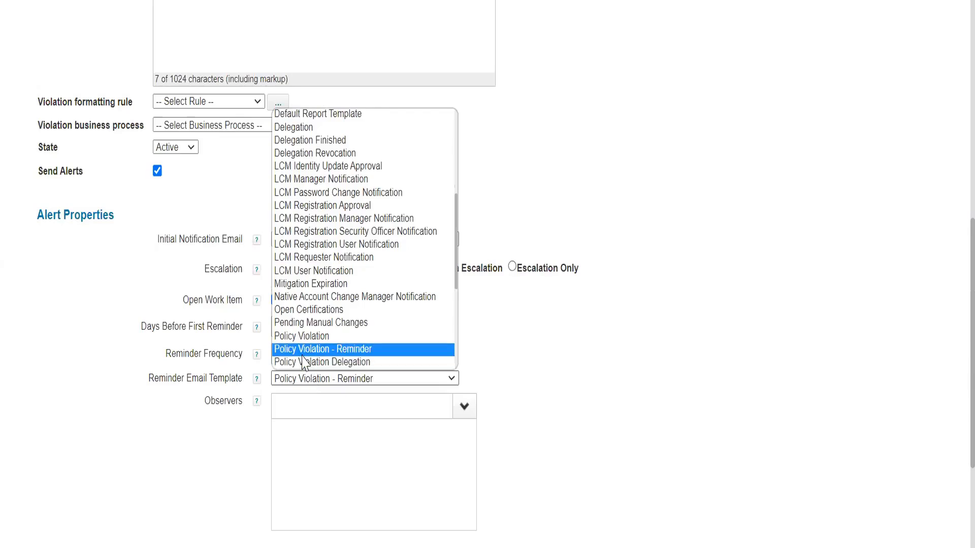
left_click(337, 354)
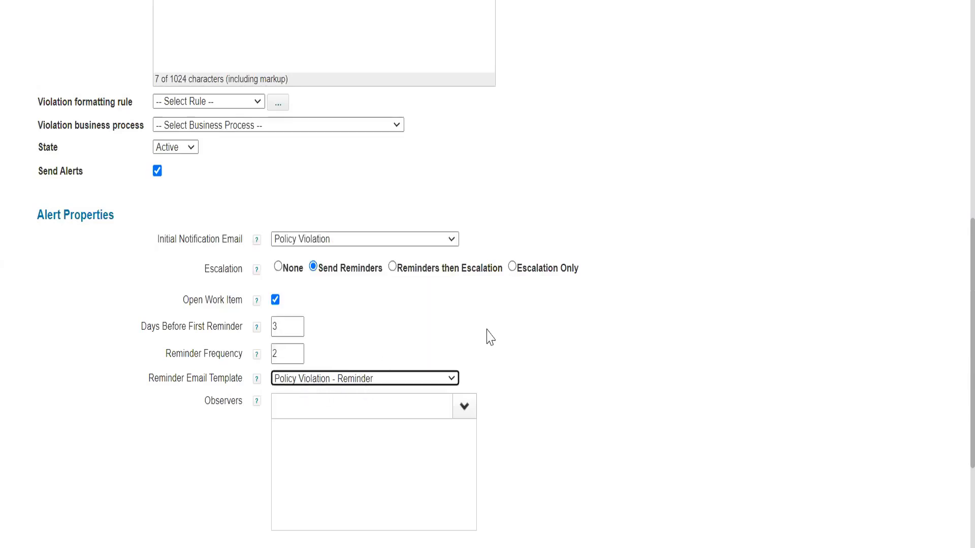
left_click(552, 332)
Add an identity from the list as an observer in the policy's alert properties.
scroll(267, 276, "down", 3)
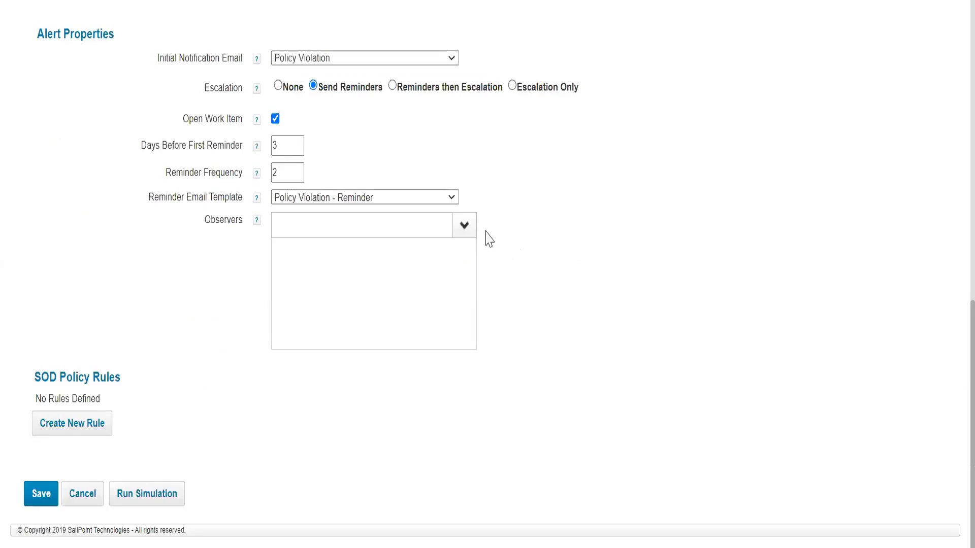
left_click(464, 226)
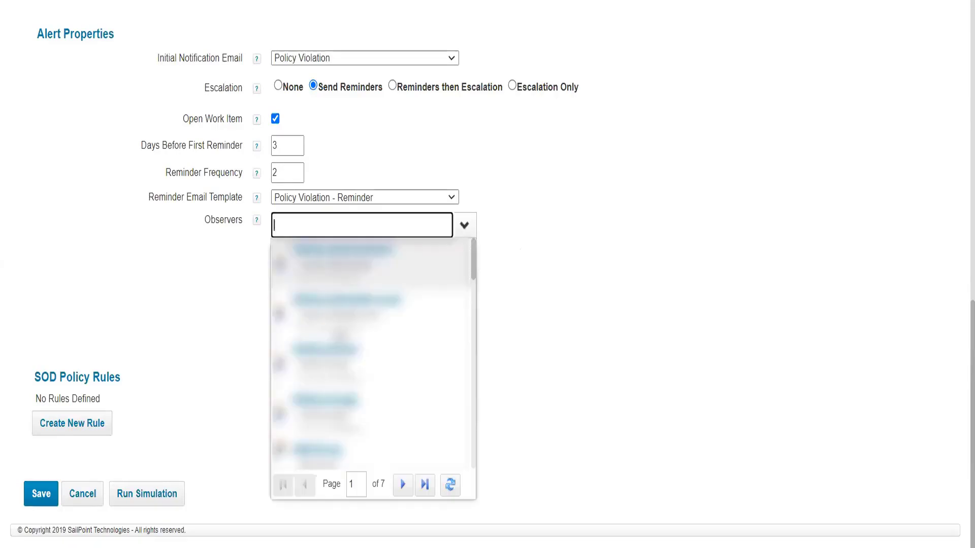
scroll(354, 343, "down", 5)
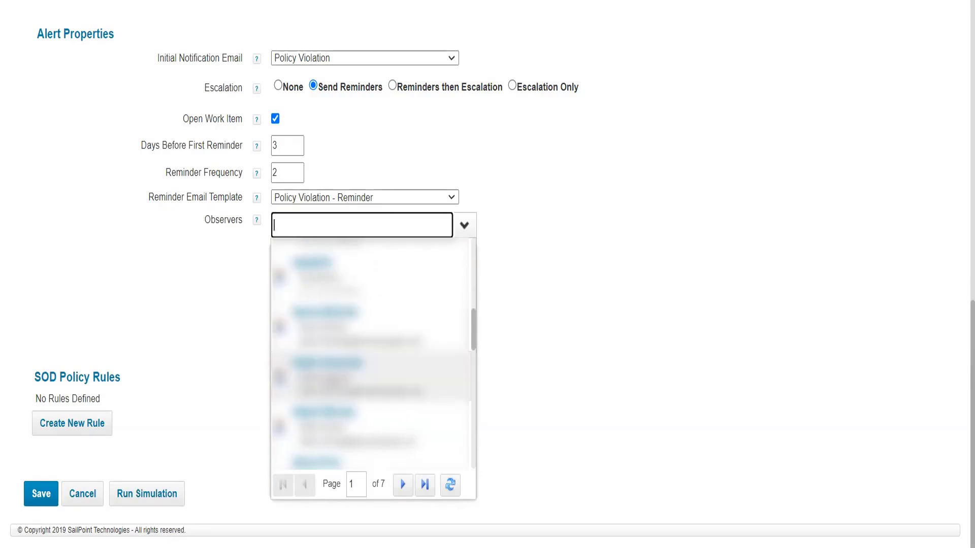
left_click(348, 292)
scroll(358, 254, "up", 2)
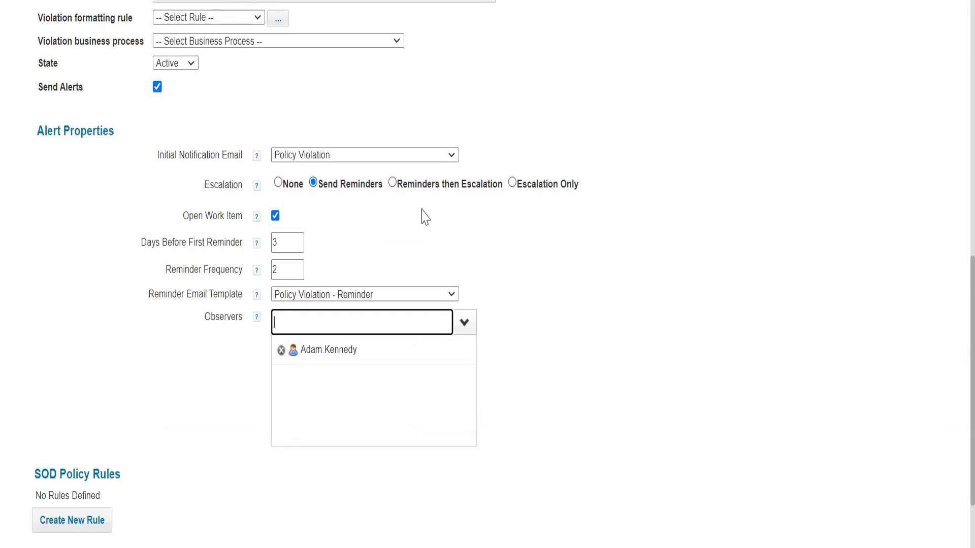
Set the policy's escalation to Reminders then Escalation, with 3 reminders before escalation.
left_click(396, 185)
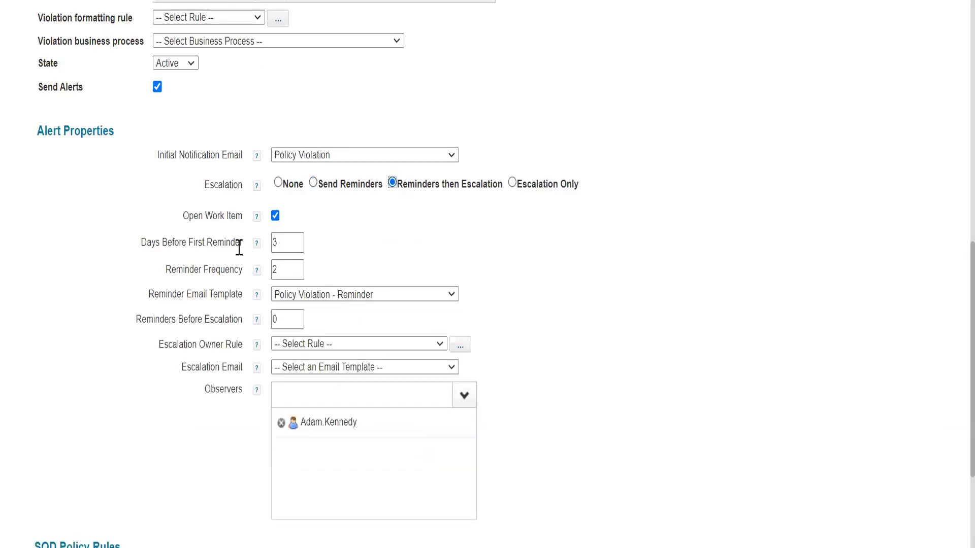
left_click_drag(160, 243, 229, 270)
left_click(289, 242)
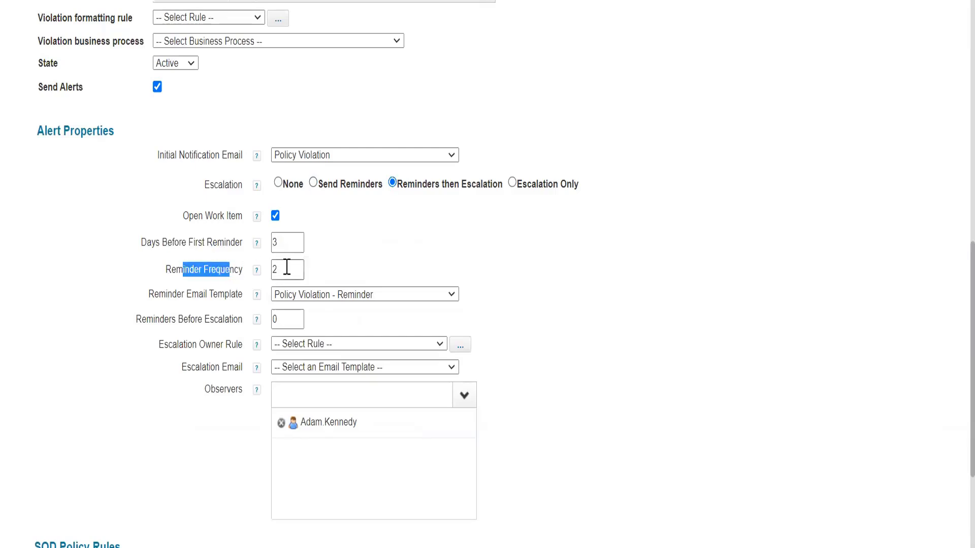
double_click(282, 270)
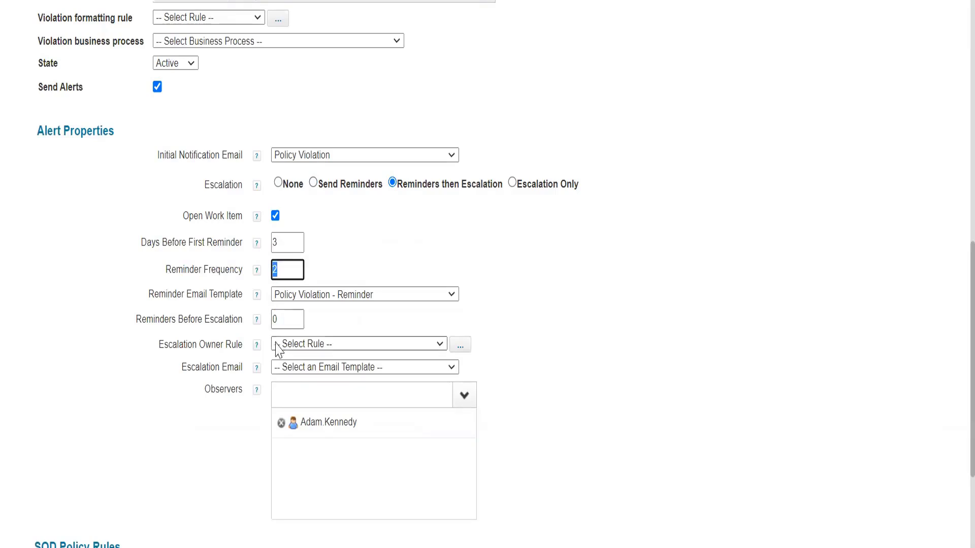
double_click(287, 318)
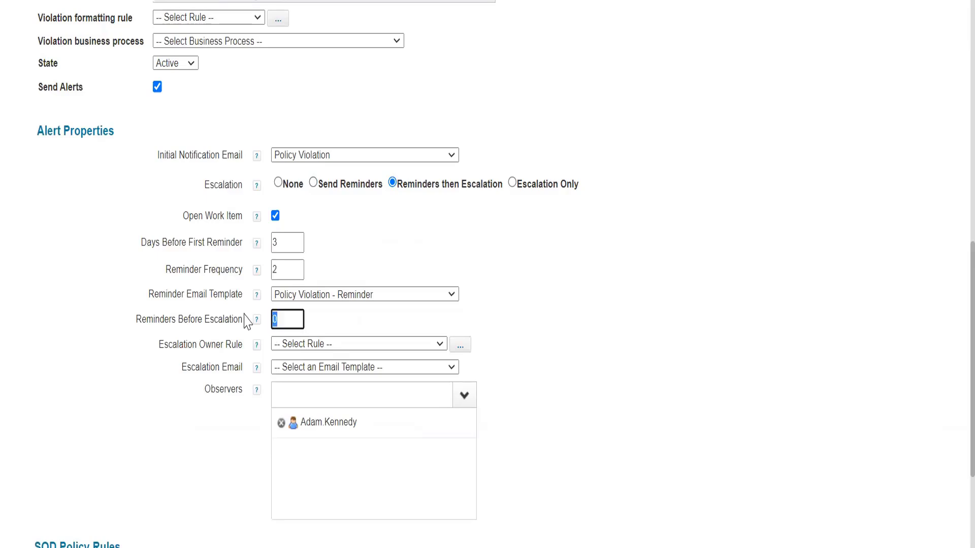
type("3")
mouse_move(175, 320)
scroll(196, 320, "down", 2)
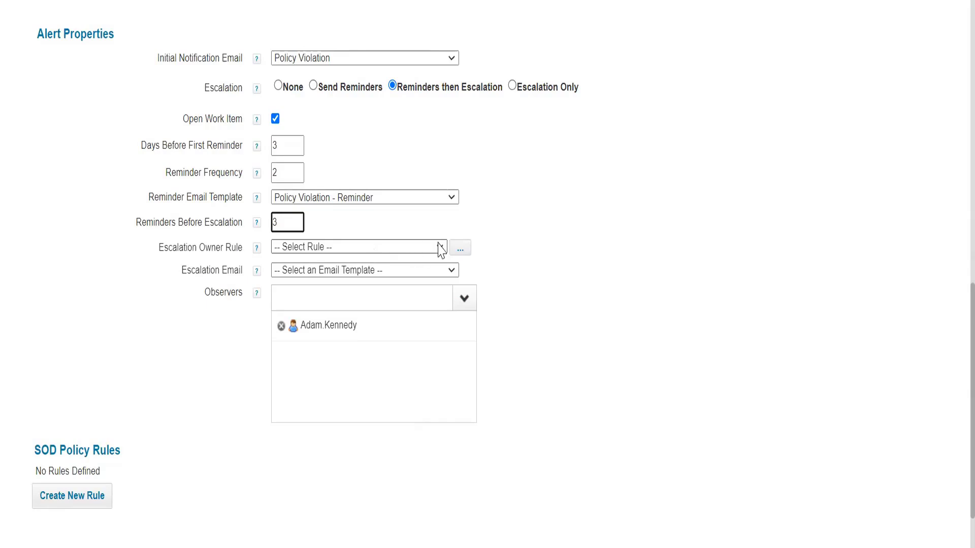
Select Example WorkItem Escalation Rule as the escalation owner rule and open it in the rule editor.
left_click(466, 249)
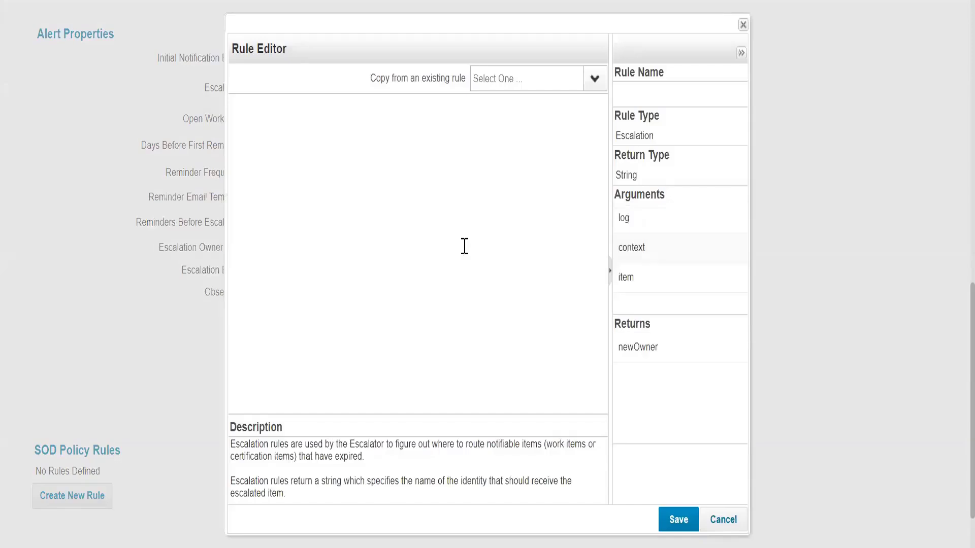
left_click(675, 516)
left_click(349, 249)
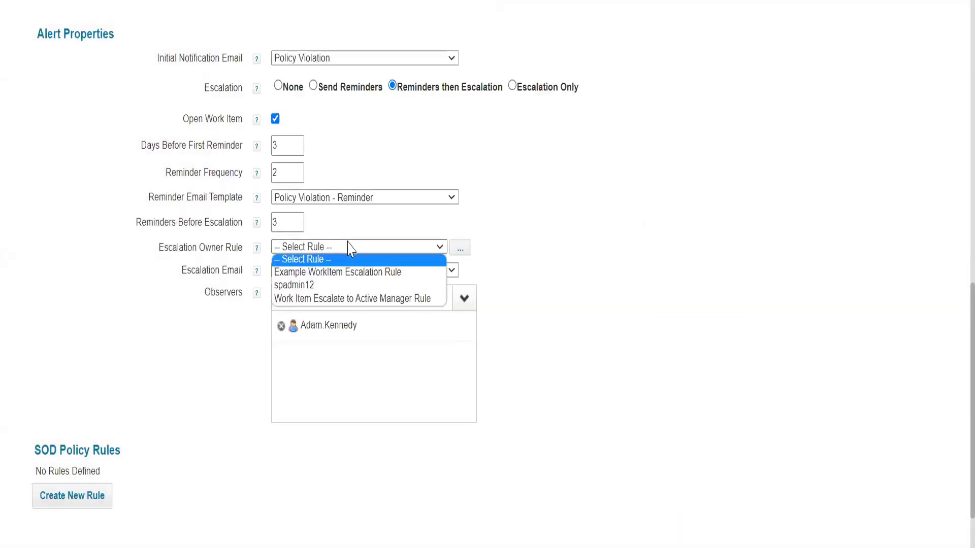
left_click(348, 273)
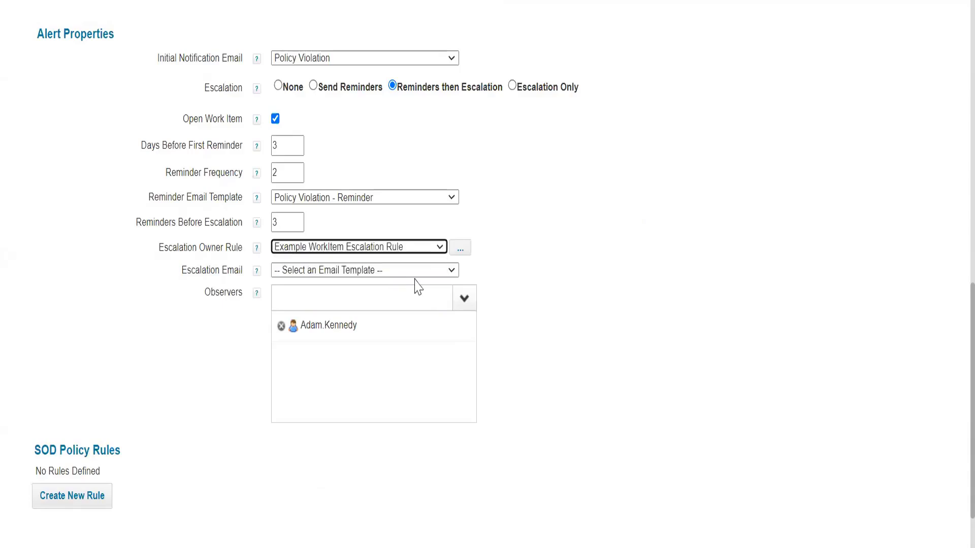
left_click(461, 248)
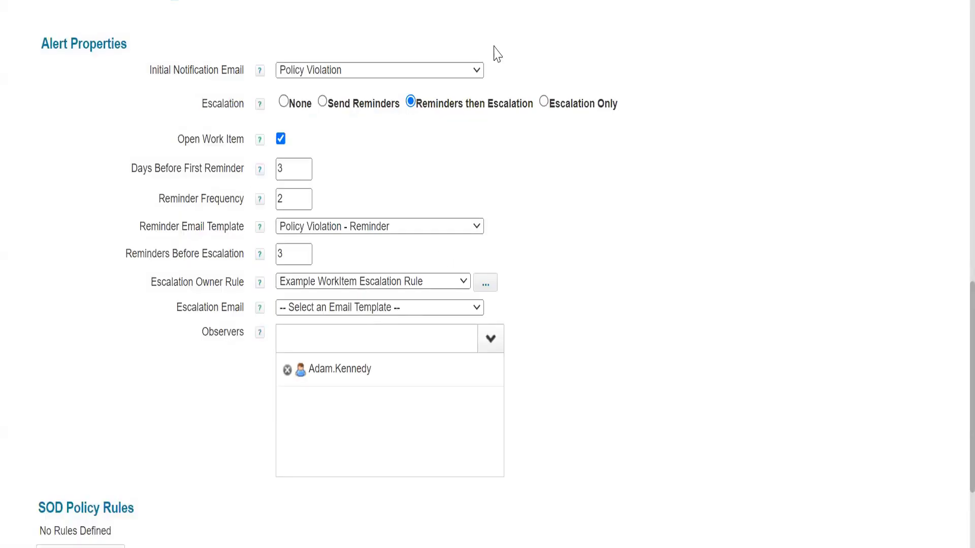
Check the available escalation email templates and change the escalation type to Escalation Only.
left_click(325, 311)
key("Down")
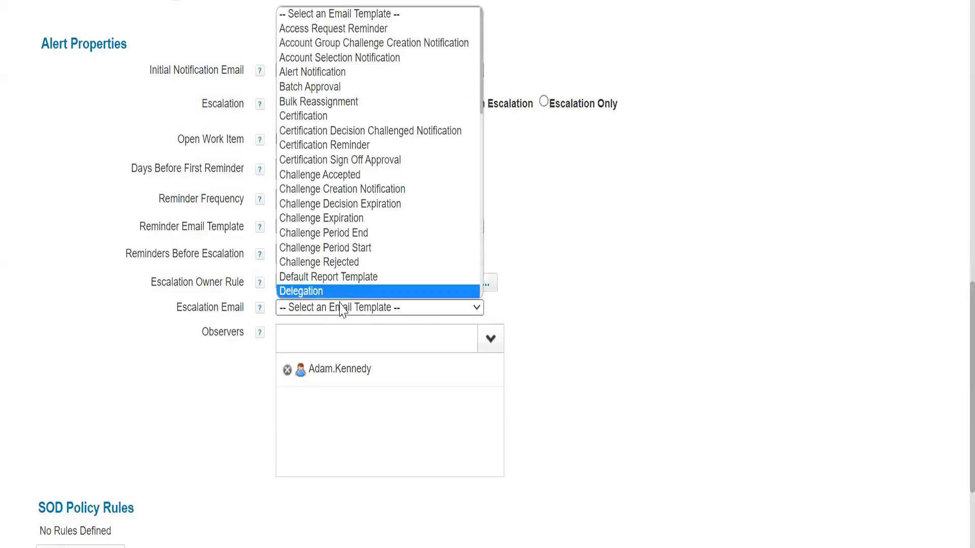
left_click(340, 304)
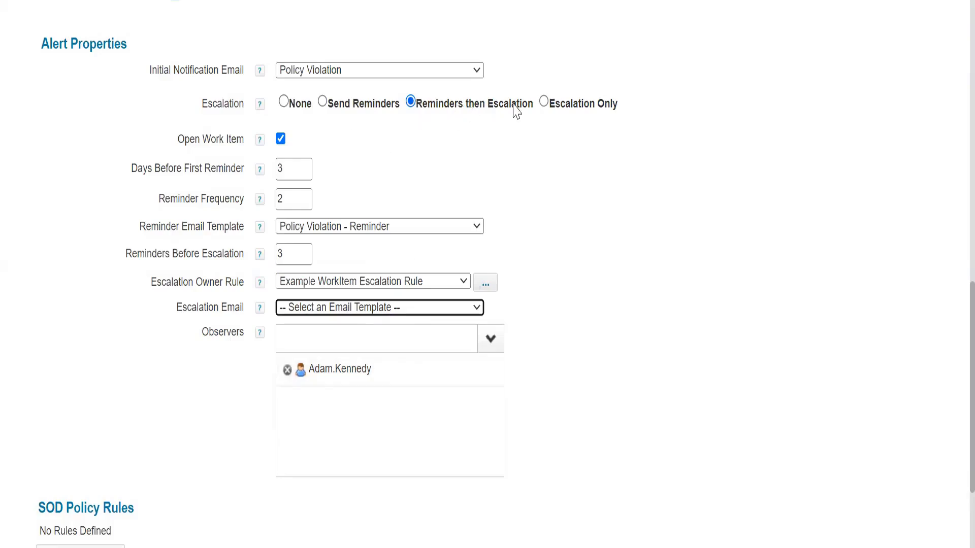
left_click(543, 104)
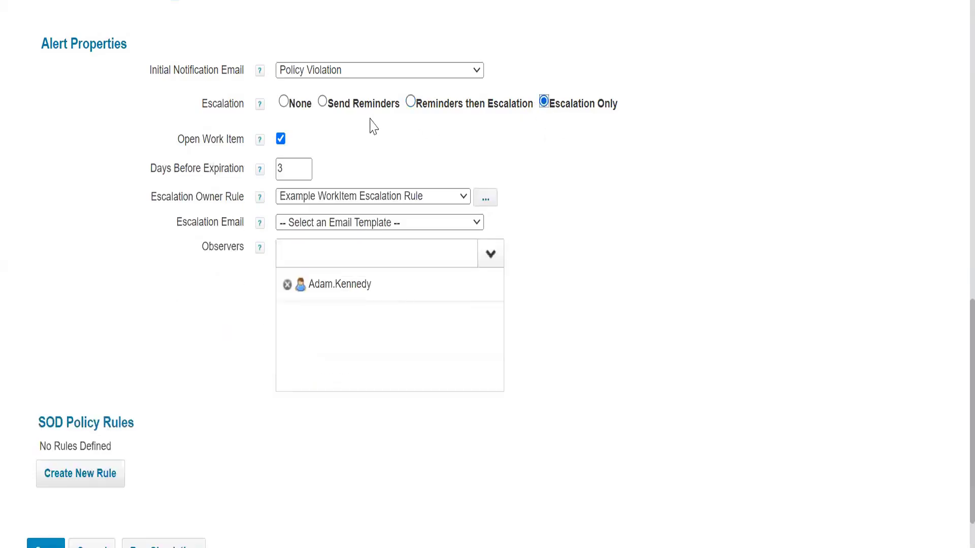
Set the policy's escalation to None and remove the observer from its alert properties.
left_click(284, 103)
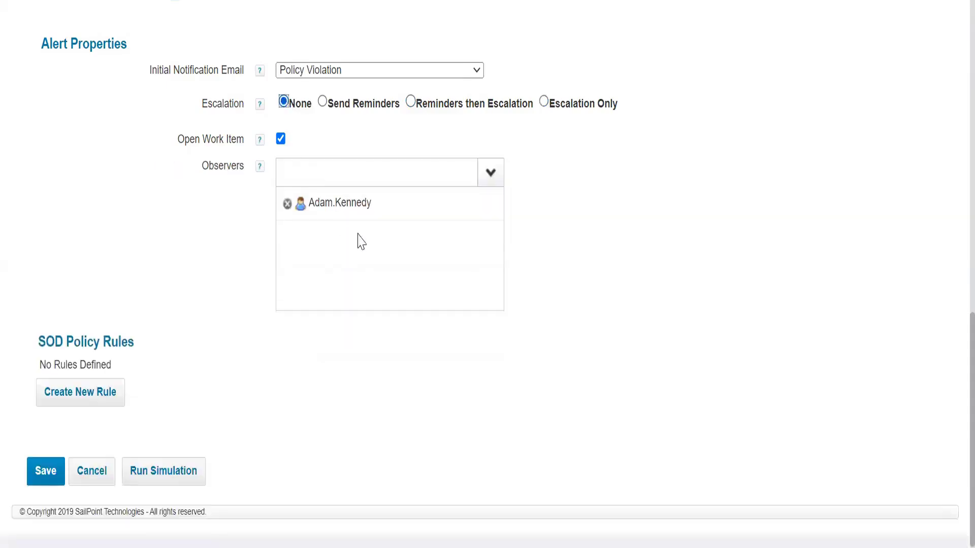
left_click(287, 203)
scroll(218, 242, "down", 1)
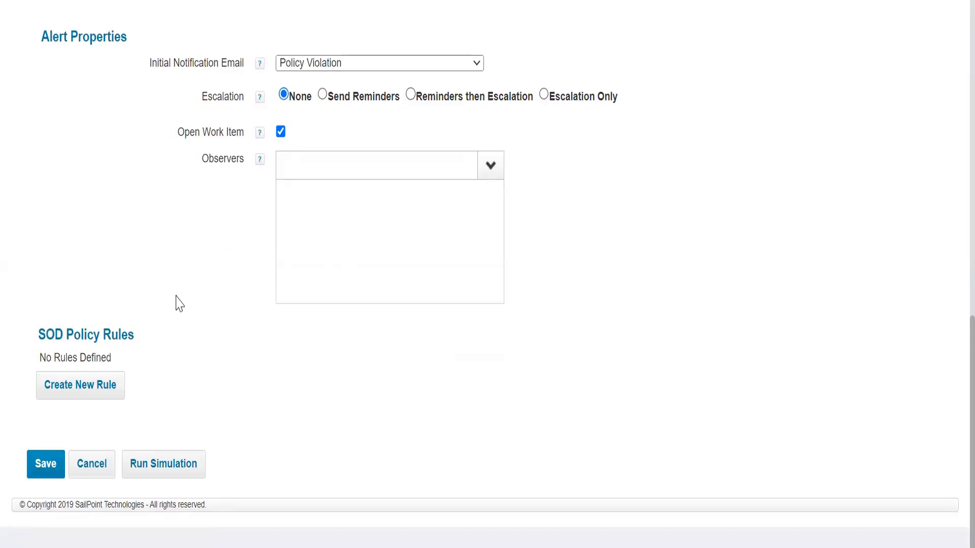
Create a new SOD policy rule with the summary "Account Rule".
left_click_drag(67, 335, 207, 337)
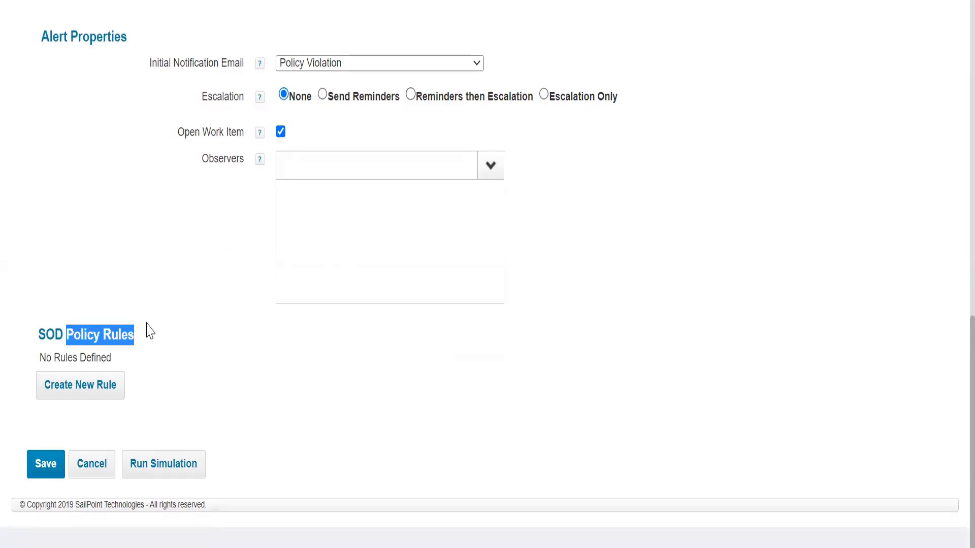
scroll(165, 190, "up", 6)
scroll(373, 244, "down", 6)
left_click(96, 394)
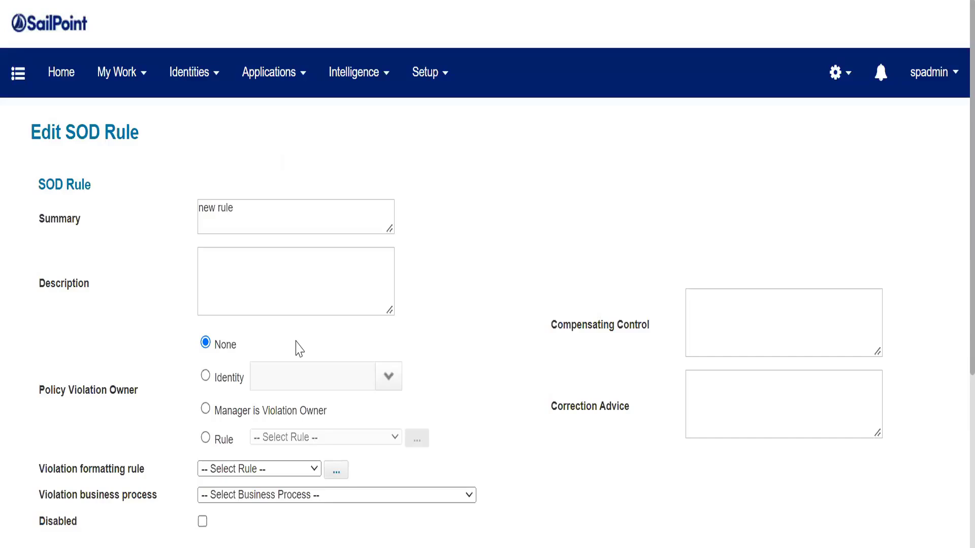
triple_click(261, 222)
type("Account")
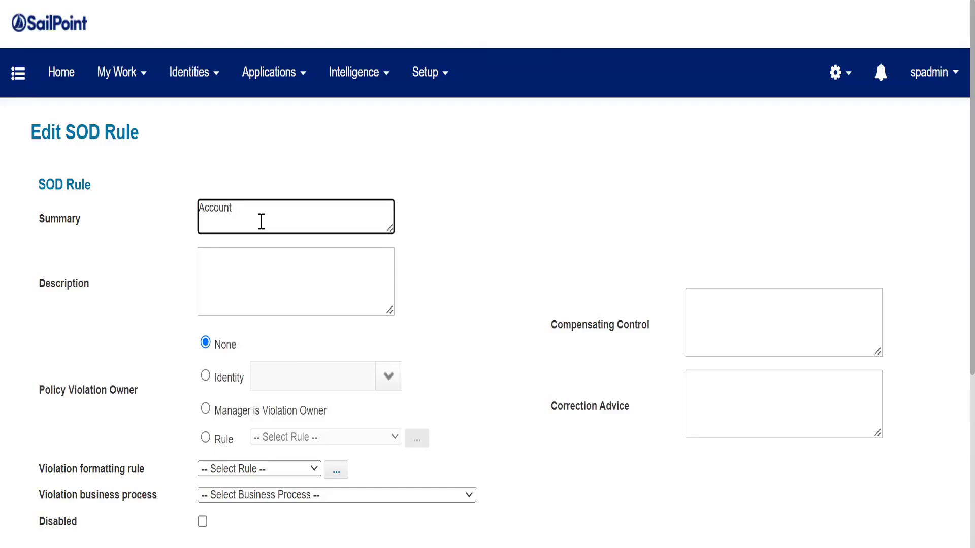
type("Rule")
left_click(296, 271)
scroll(297, 271, "down", 1)
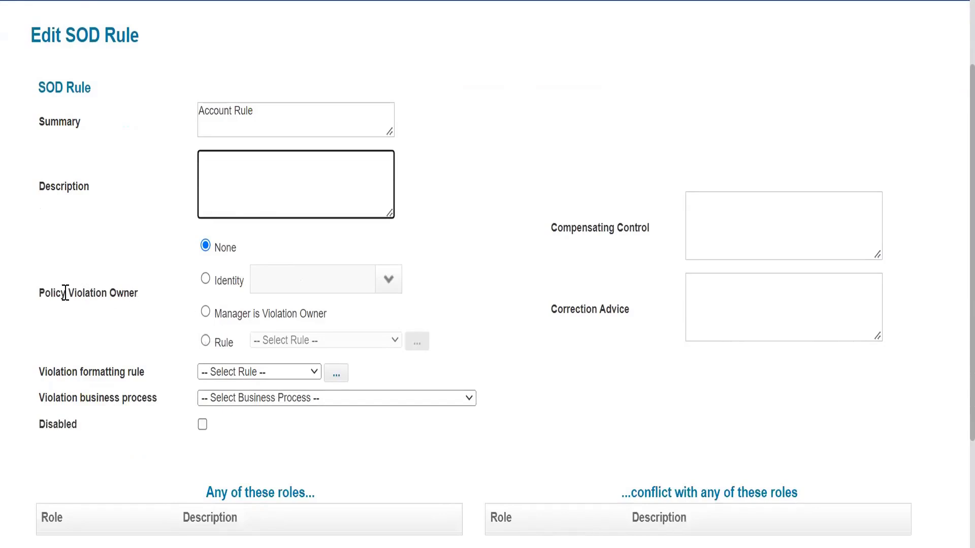
Make the manager the rule's policy violation owner and review its violation formatting and business process settings.
left_click_drag(65, 292, 167, 300)
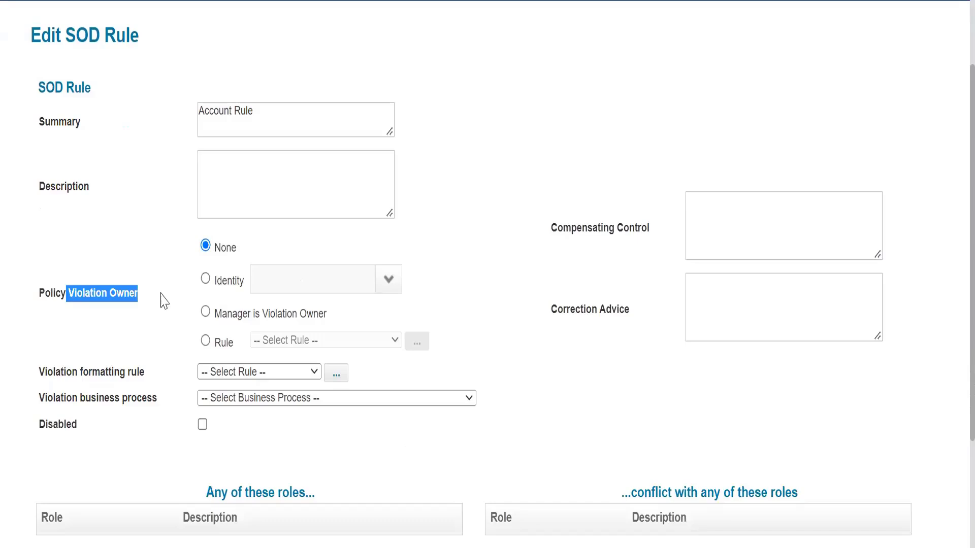
left_click(206, 313)
left_click_drag(248, 314, 329, 321)
scroll(304, 325, "down", 2)
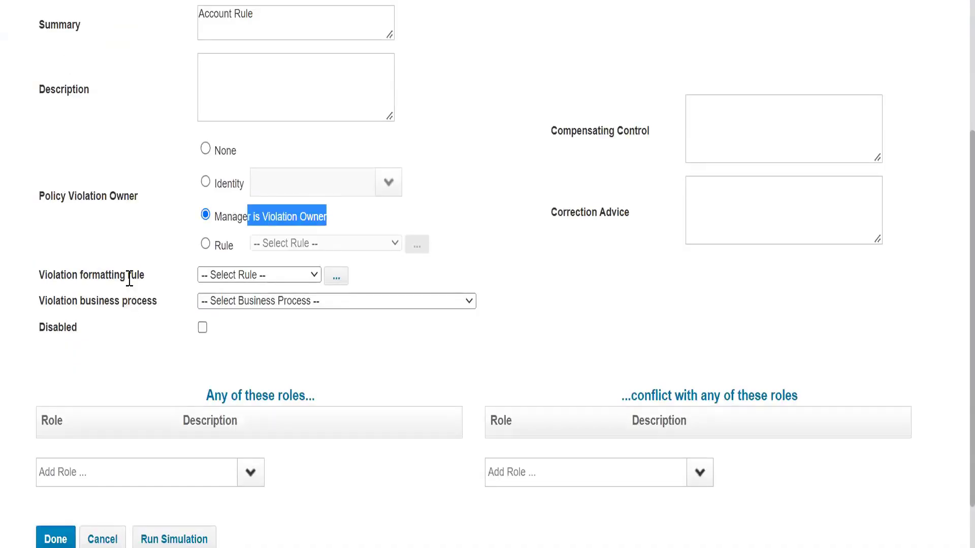
left_click_drag(113, 277, 112, 304)
left_click(114, 304)
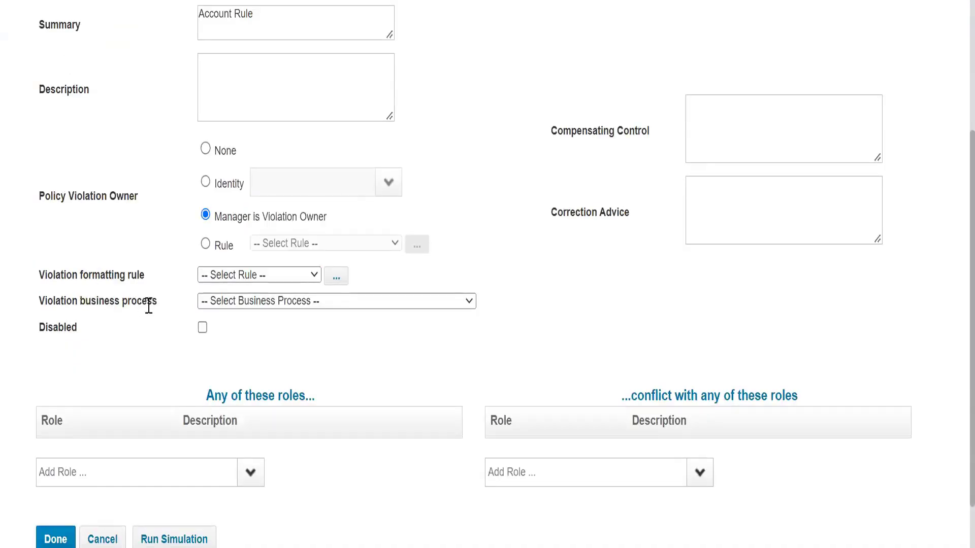
left_click_drag(61, 276, 118, 304)
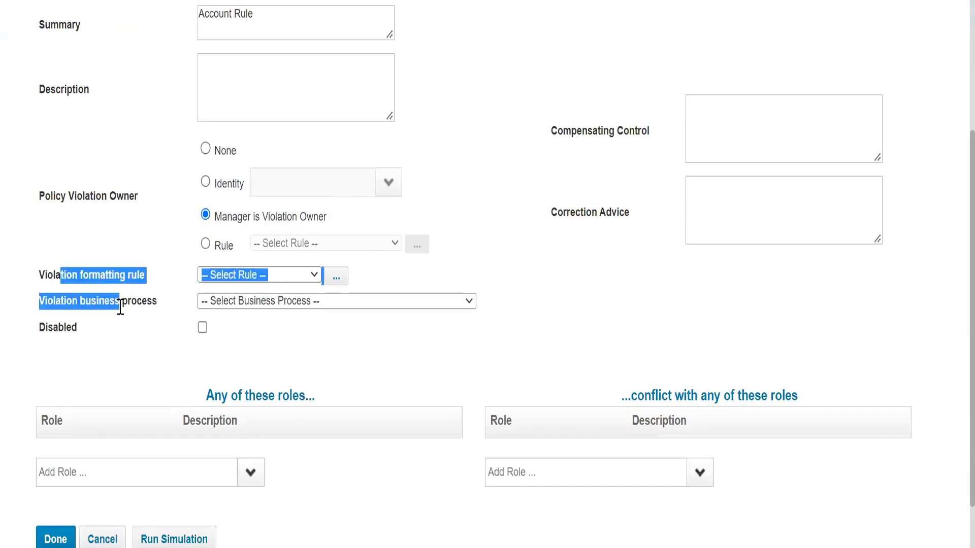
scroll(439, 322, "down", 1)
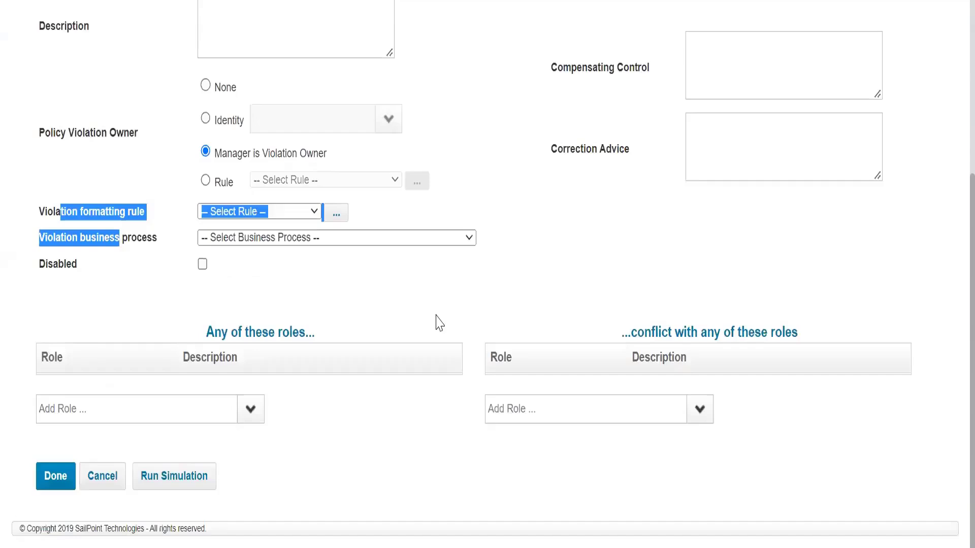